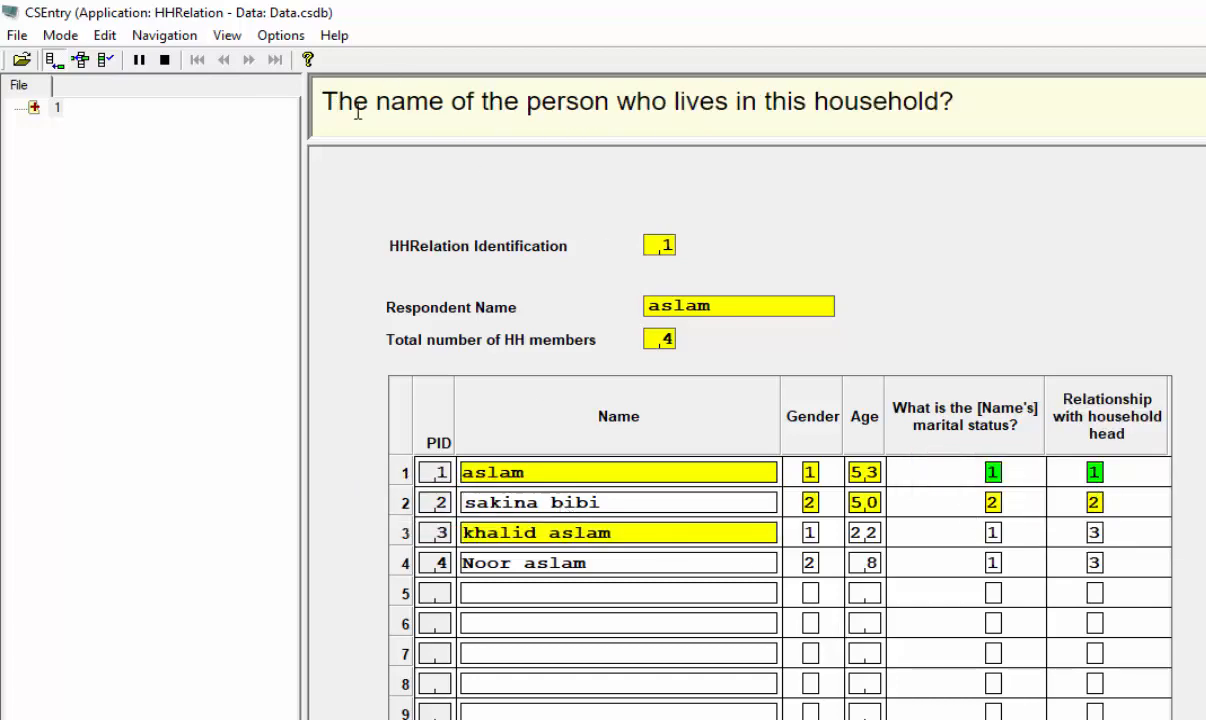
Review the third and fourth household members' name entries in the data entry roster
{"action": "left_click", "coordinate": [603, 538]}
{"action": "left_click", "coordinate": [588, 566]}
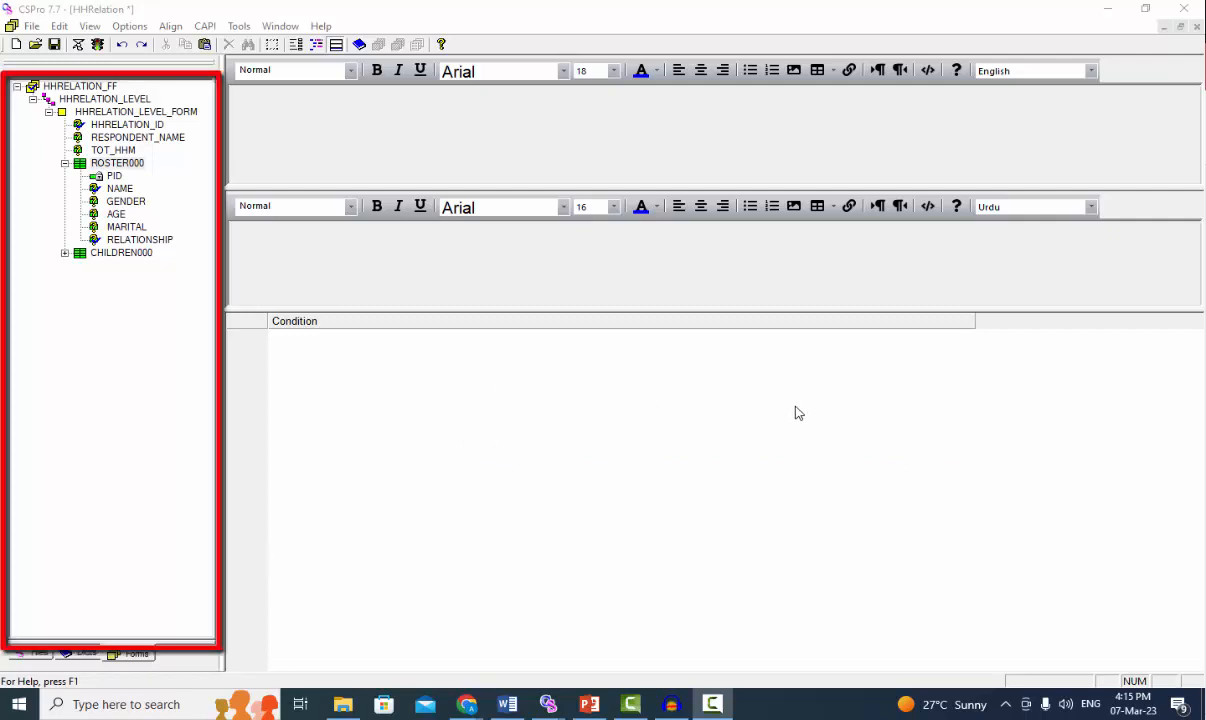
Add the condition curocc()=1 to the question text of the NAME field in ROSTER000
{"action": "left_click", "coordinate": [118, 189]}
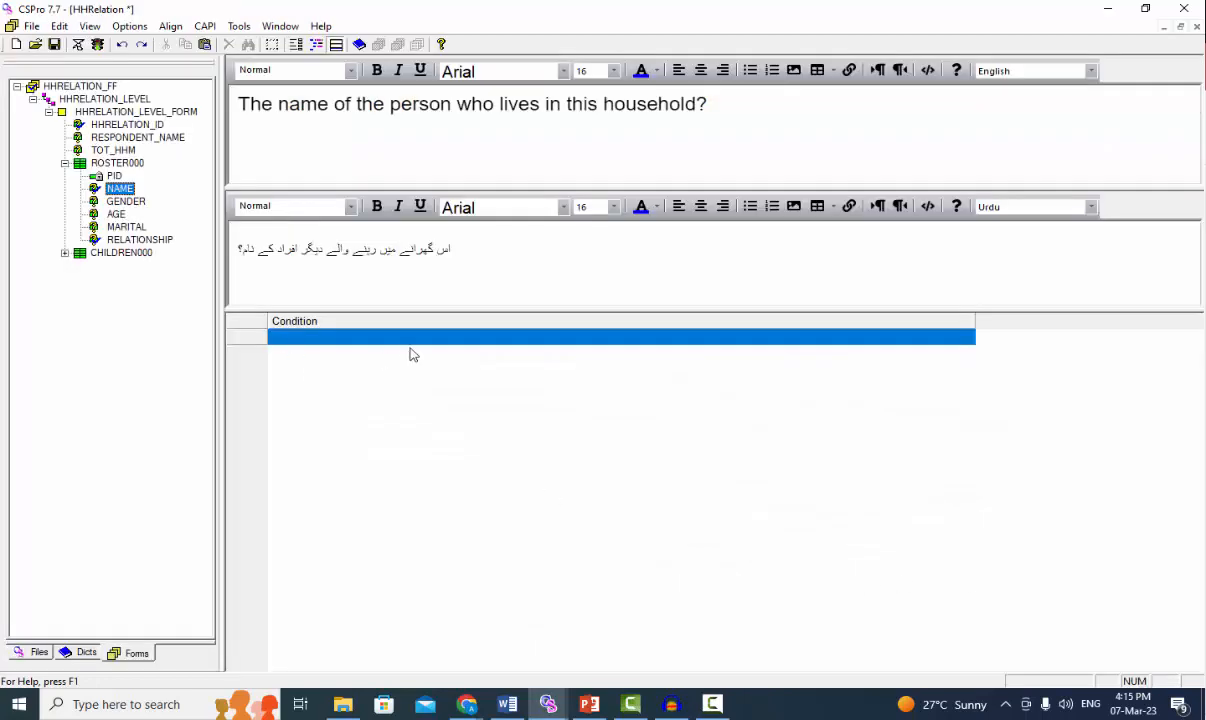
{"action": "left_click", "coordinate": [505, 340]}
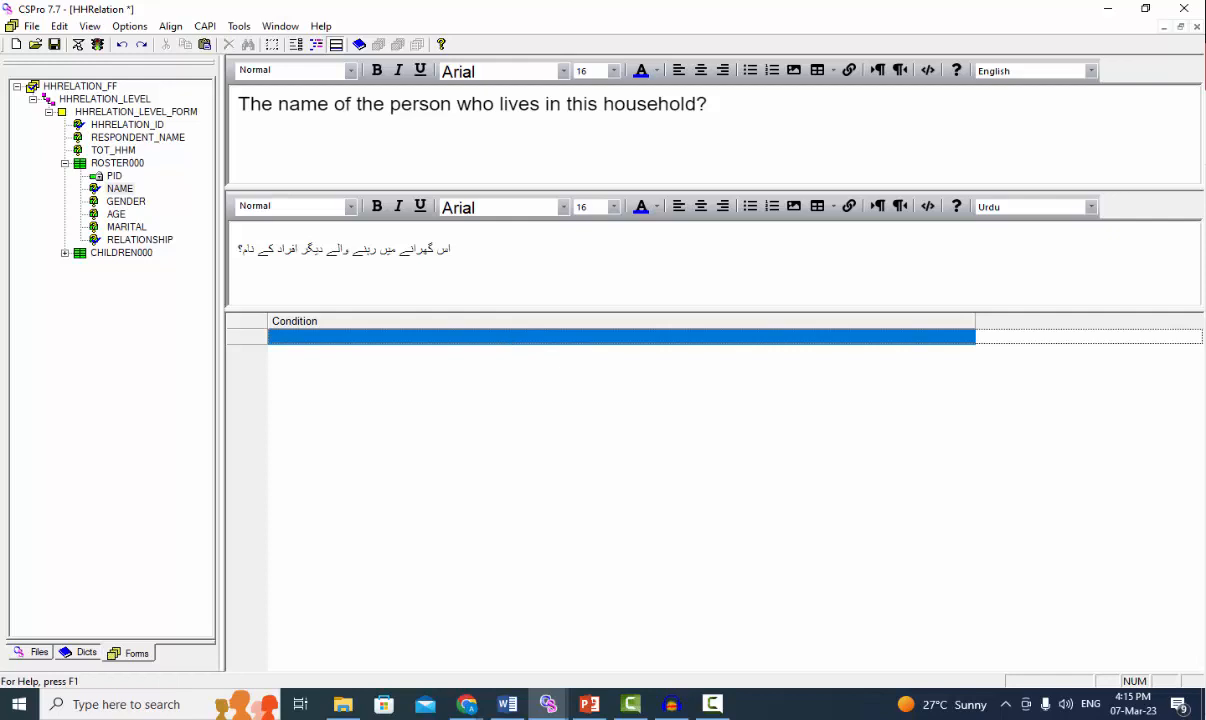
{"action": "double_click", "coordinate": [505, 337]}
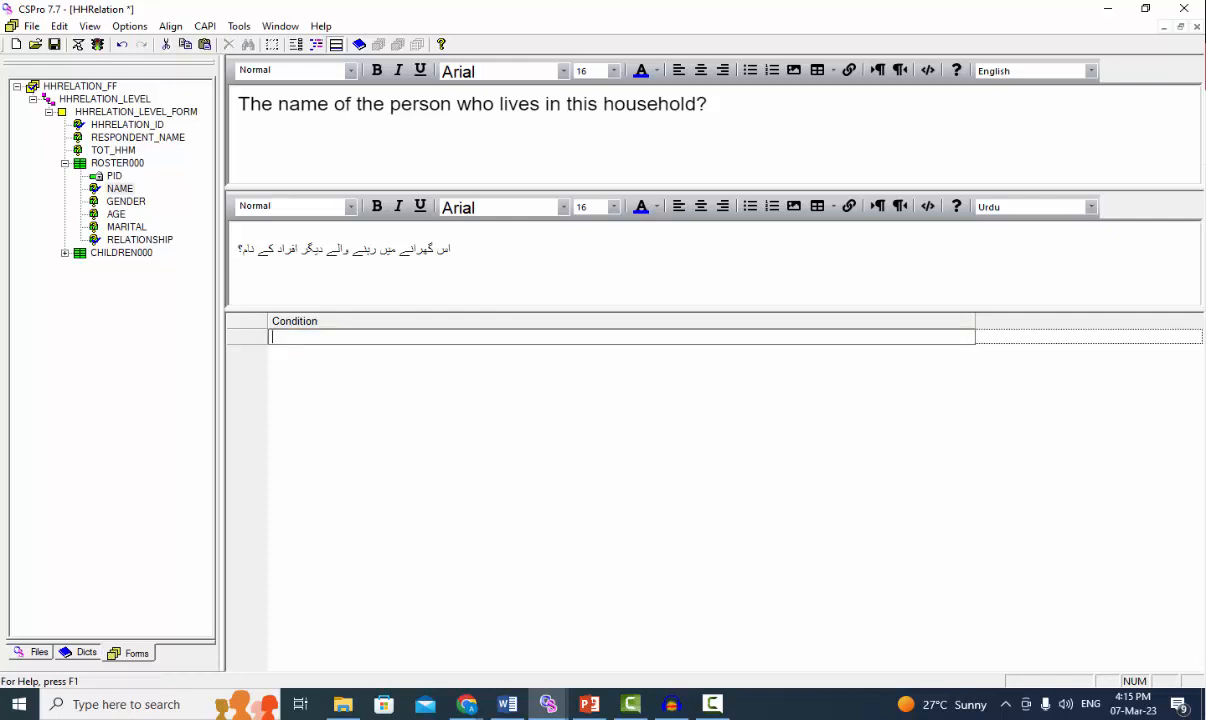
{"action": "left_click", "coordinate": [911, 622]}
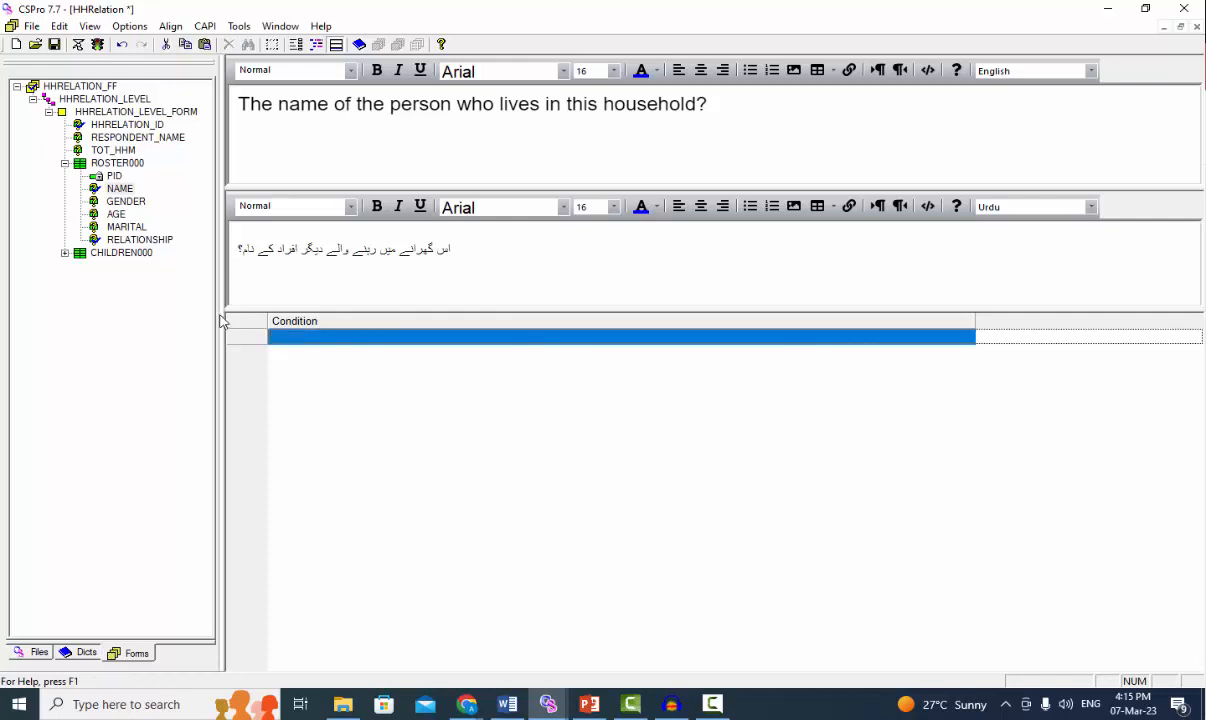
{"action": "right_click", "coordinate": [293, 345]}
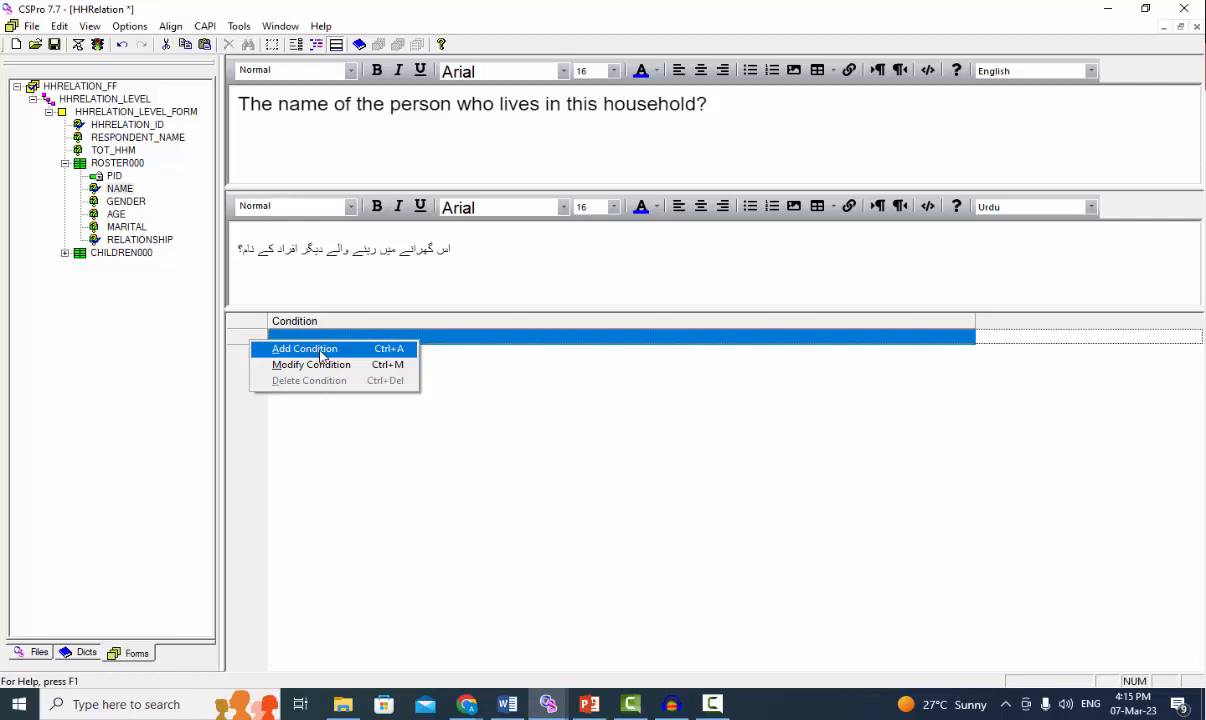
{"action": "left_click", "coordinate": [310, 350]}
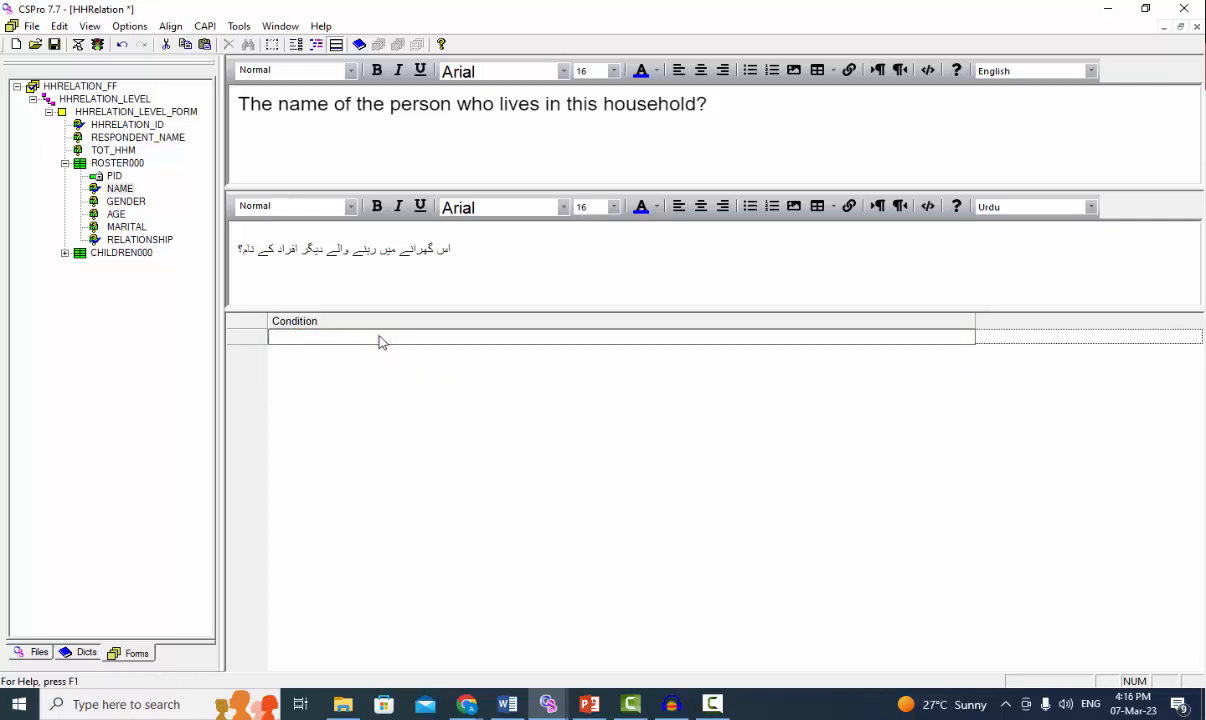
{"action": "type", "text": "curocc()=1"}
{"action": "key", "text": "Return"}
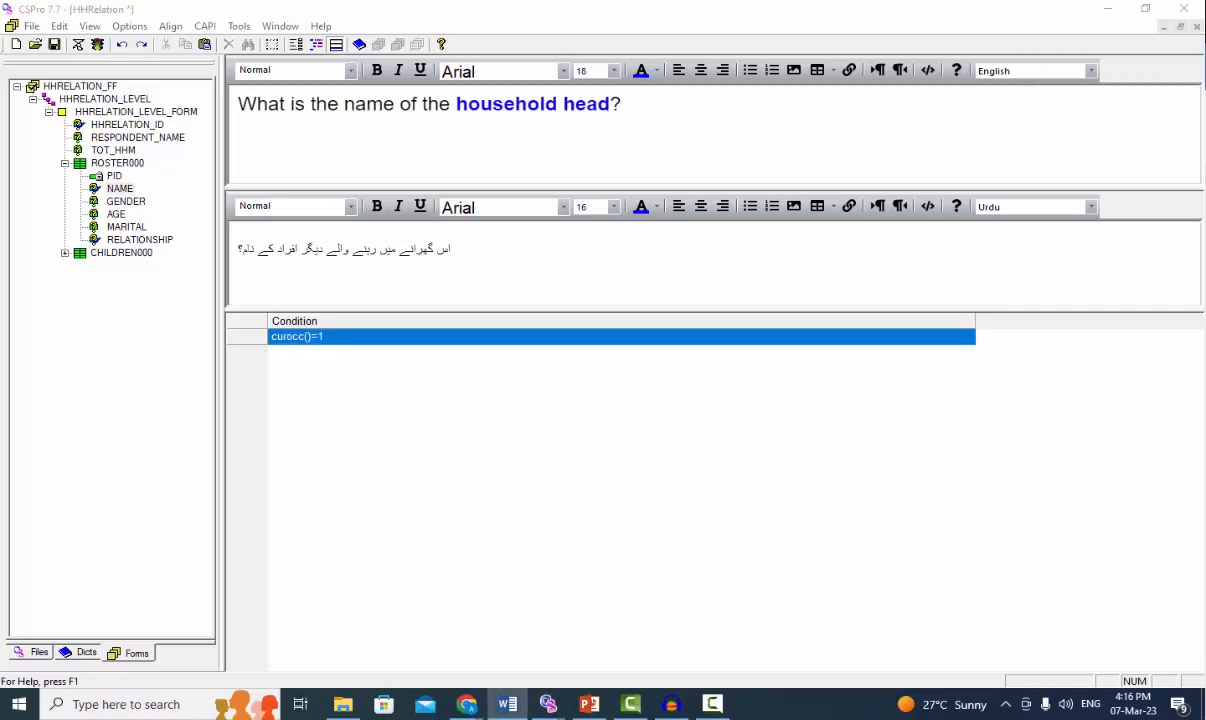
Replace the Urdu question text of the curocc()=1 condition with "گھرانے کے سربراہ کا کیا نام ہے؟"
{"action": "key", "text": "ctrl+a"}
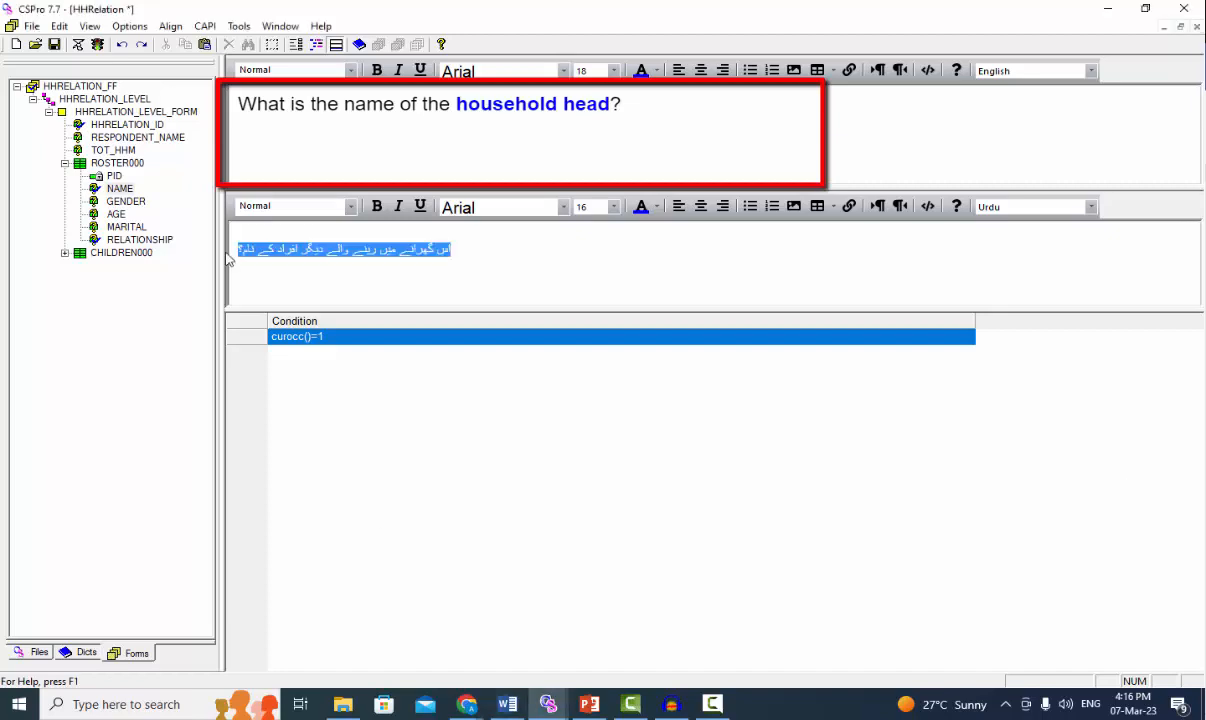
{"action": "type", "text": "گھرانے کے سربراہ کا کیا نام ہے؟"}
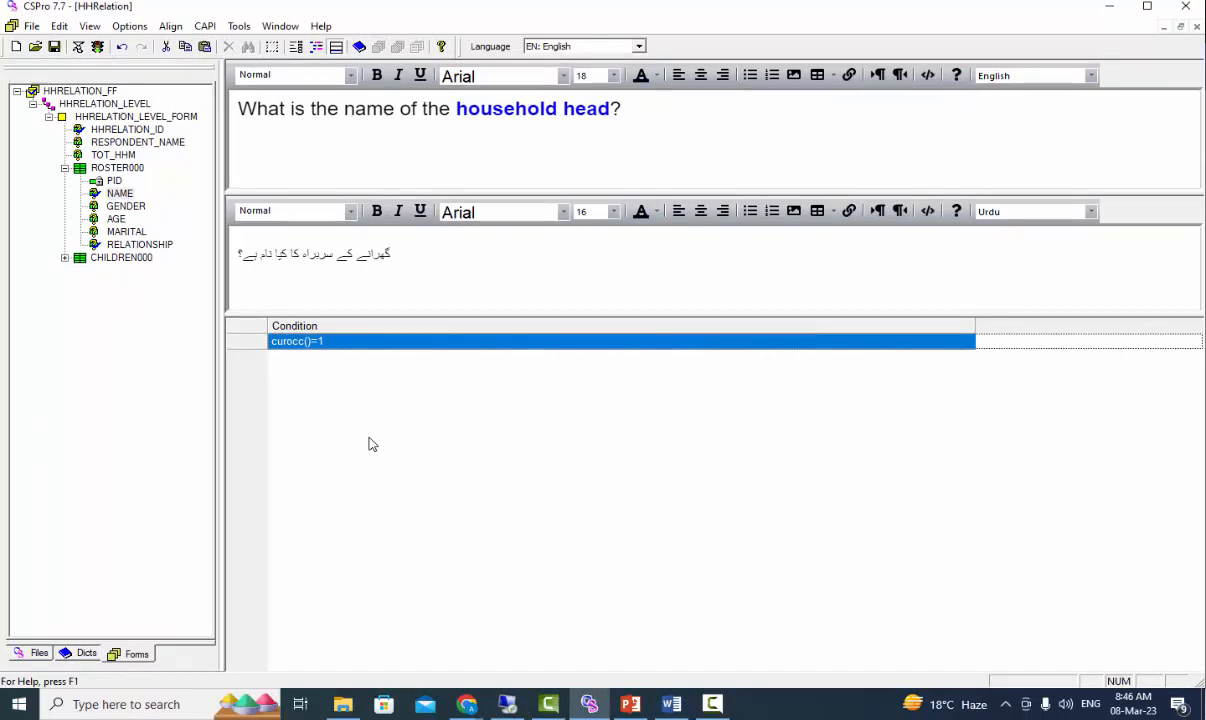
Add a second condition to the NAME question text: curocc()=2 and marital(1)=2
{"action": "left_click", "coordinate": [369, 444]}
{"action": "key", "text": "ctrl+a"}
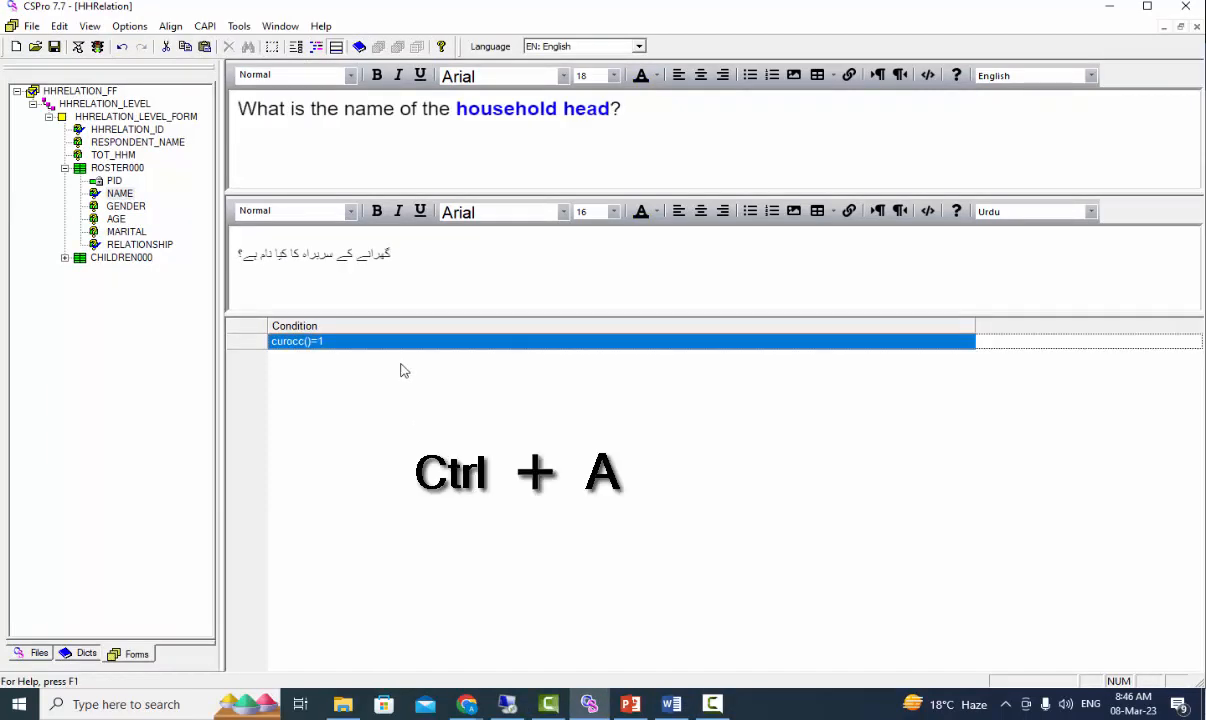
{"action": "right_click", "coordinate": [364, 344]}
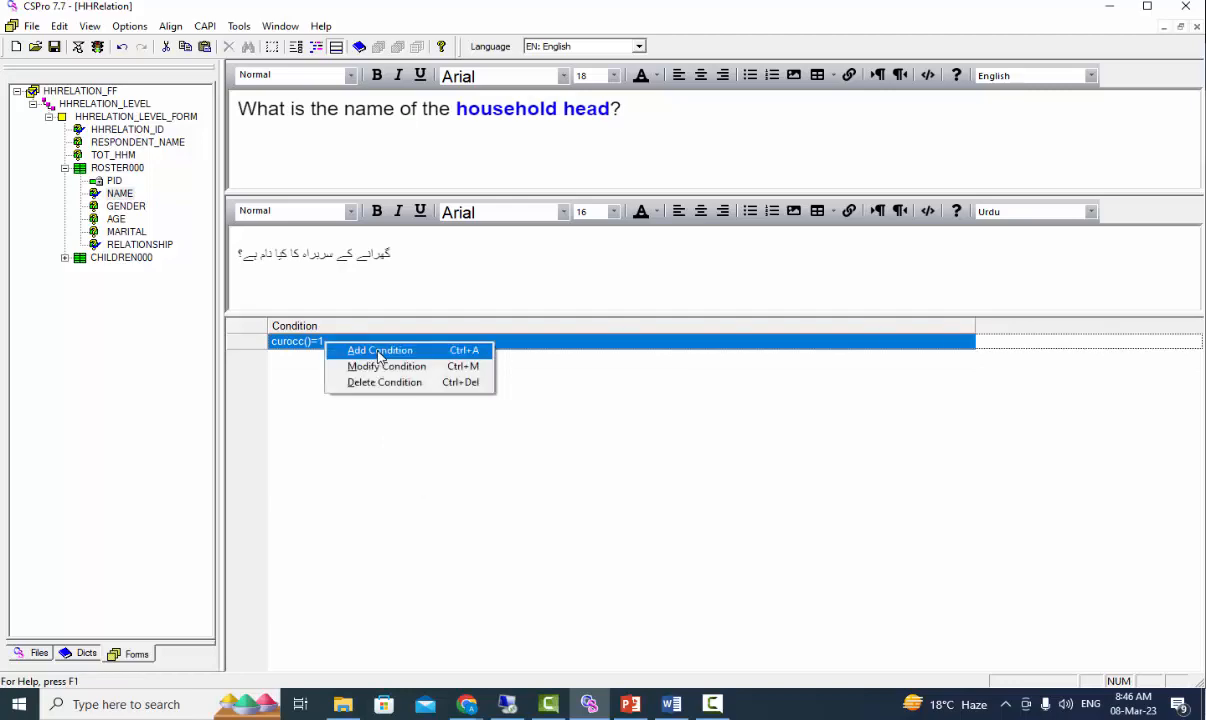
{"action": "left_click", "coordinate": [380, 351]}
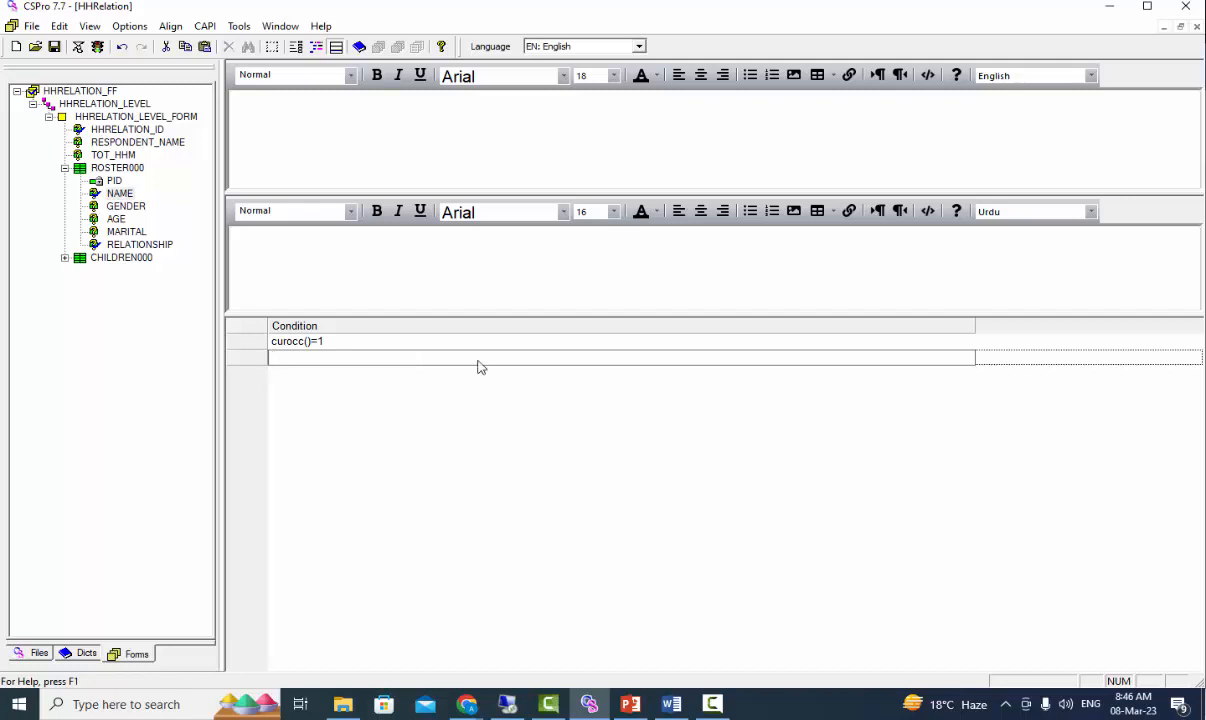
{"action": "key", "text": "alt+Tab"}
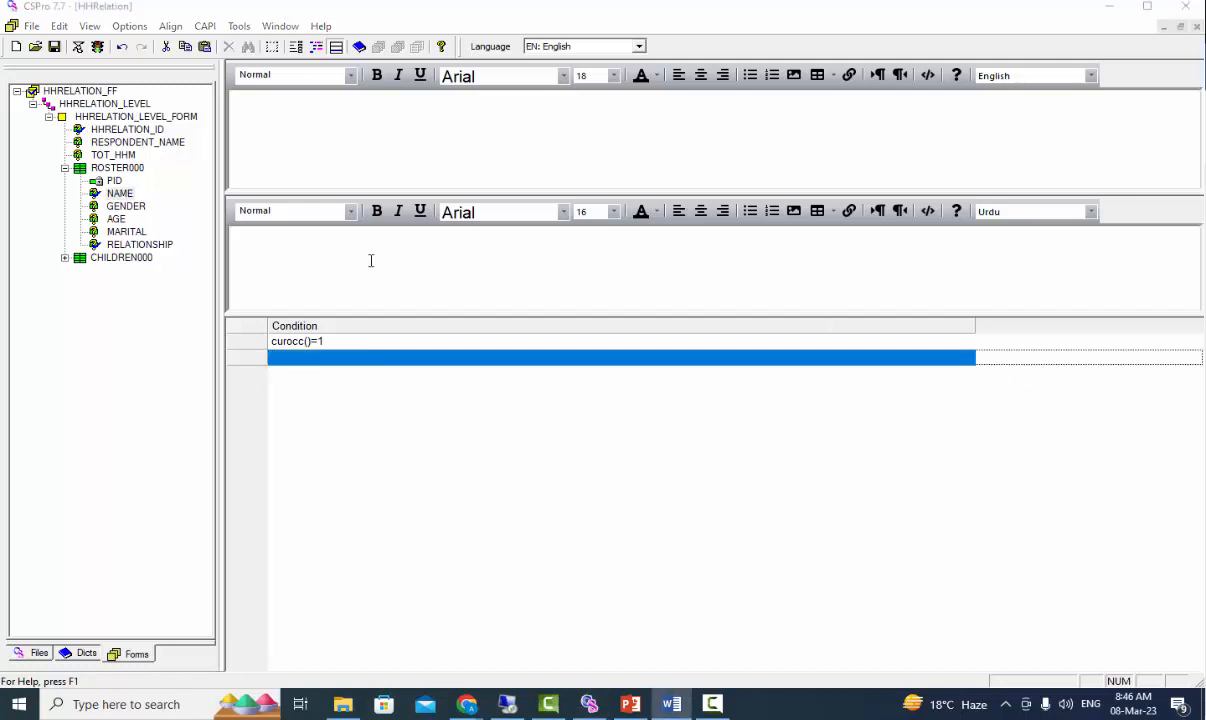
{"action": "left_click", "coordinate": [357, 360]}
{"action": "left_click", "coordinate": [356, 360]}
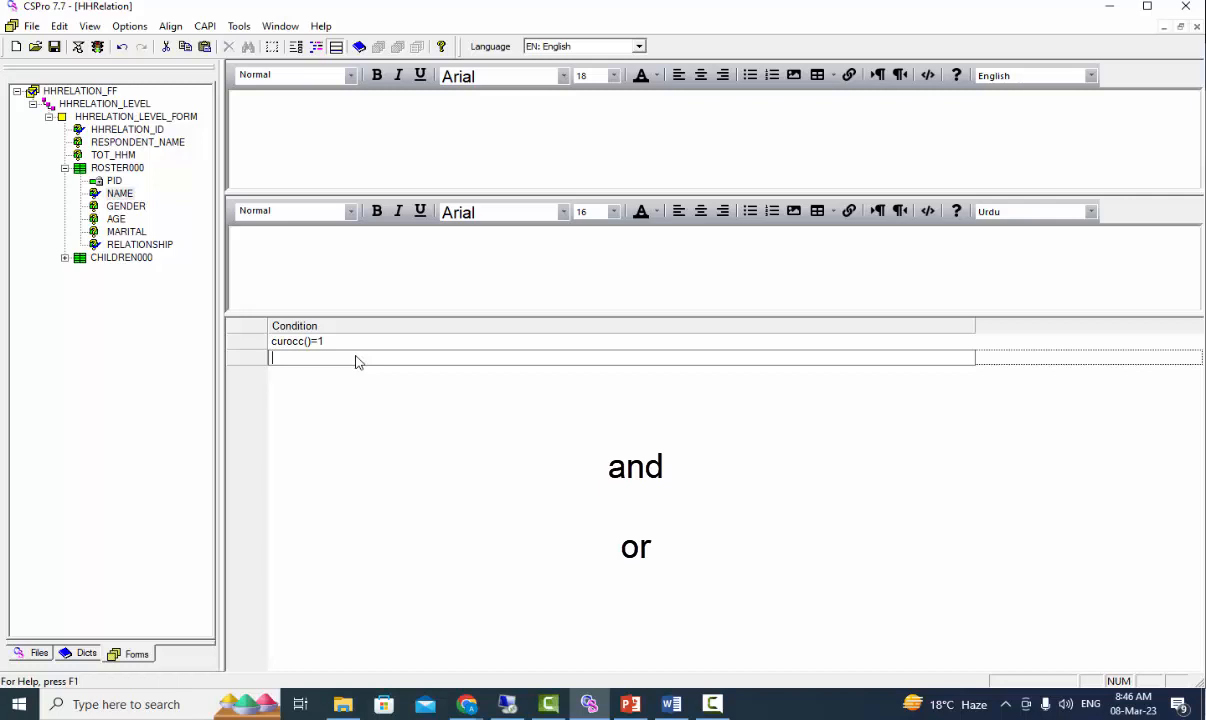
{"action": "type", "text": "curocc()"}
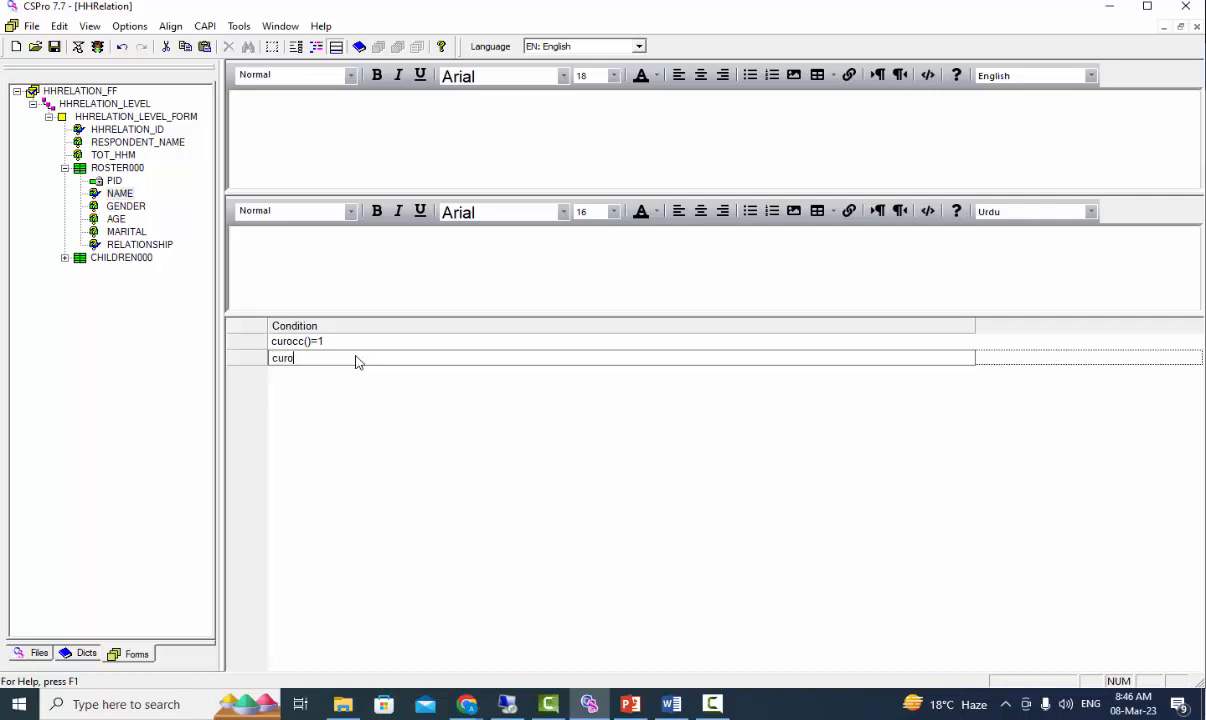
{"action": "type", "text": "=2 and marital(1)=2"}
Fill the second condition's question text with "What is the name of ~~name(1)~~'s spouse?" in English and its Urdu version using ~~name~~
{"action": "key", "text": "alt+Tab"}
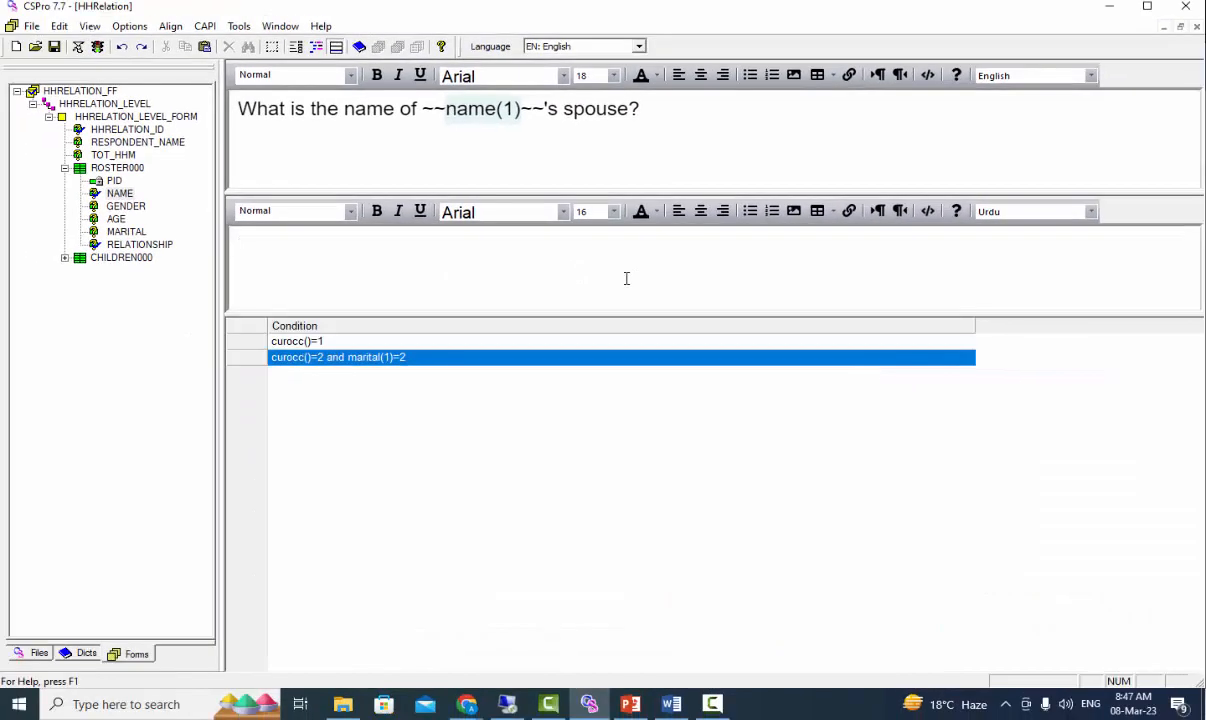
{"action": "left_click", "coordinate": [627, 262]}
{"action": "type", "text": "~~name~~کی شریک حیات کا کیا نام ہے"}
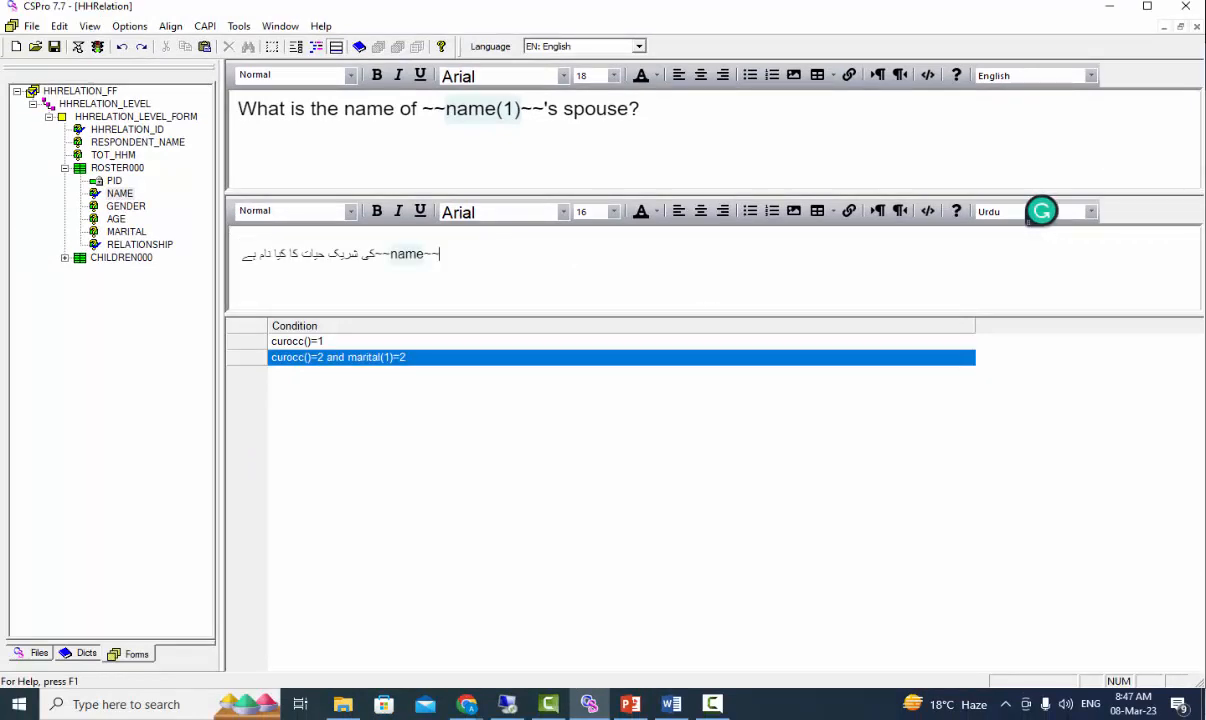
Add a third condition, curocc()<>1, to the NAME question text
{"action": "key", "text": "alt+Tab"}
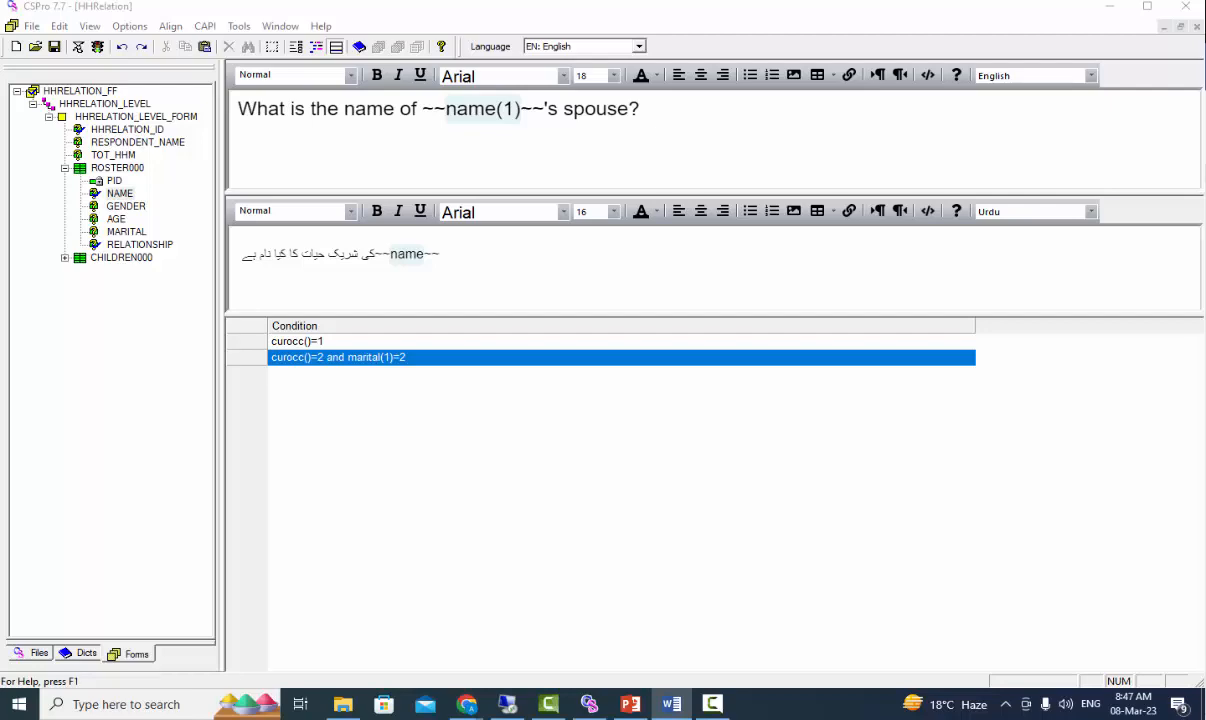
{"action": "key", "text": "ctrl+a"}
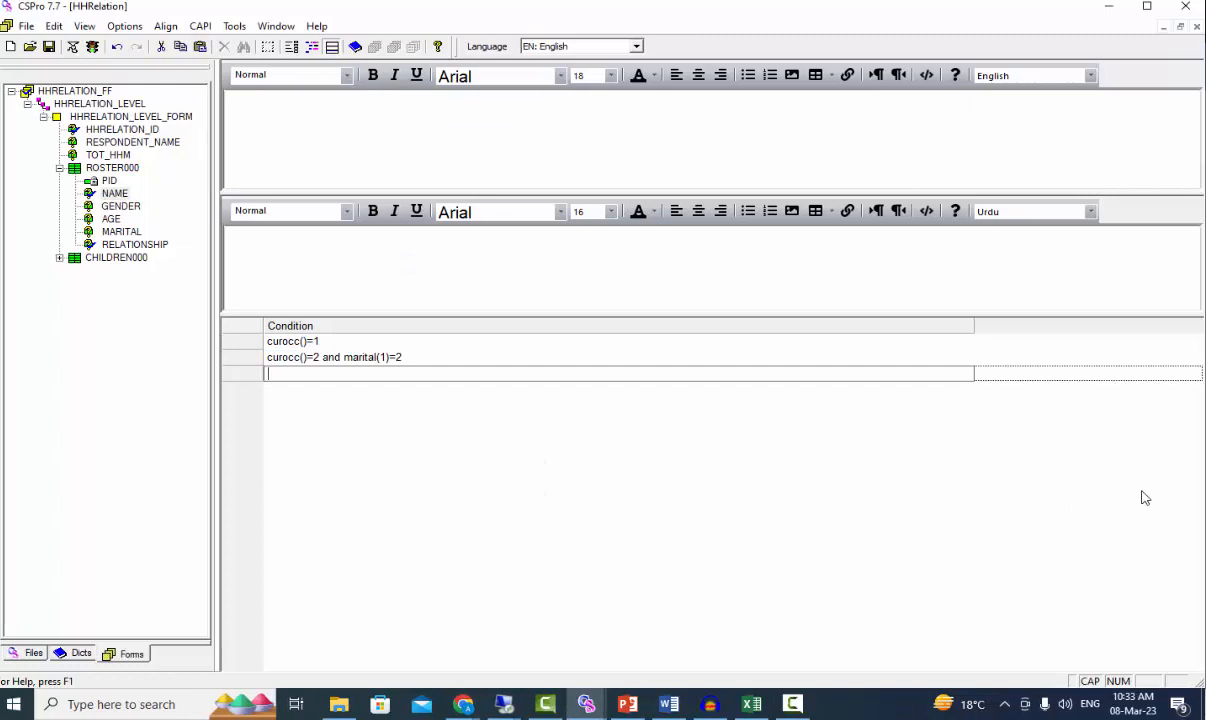
{"action": "key", "text": "Caps_Lock"}
{"action": "type", "text": "curocc()<>1"}
Fill the curocc()<>1 condition's question text with "The name of the person who lives in this household?" in English and its Urdu version
{"action": "key", "text": "alt+Tab"}
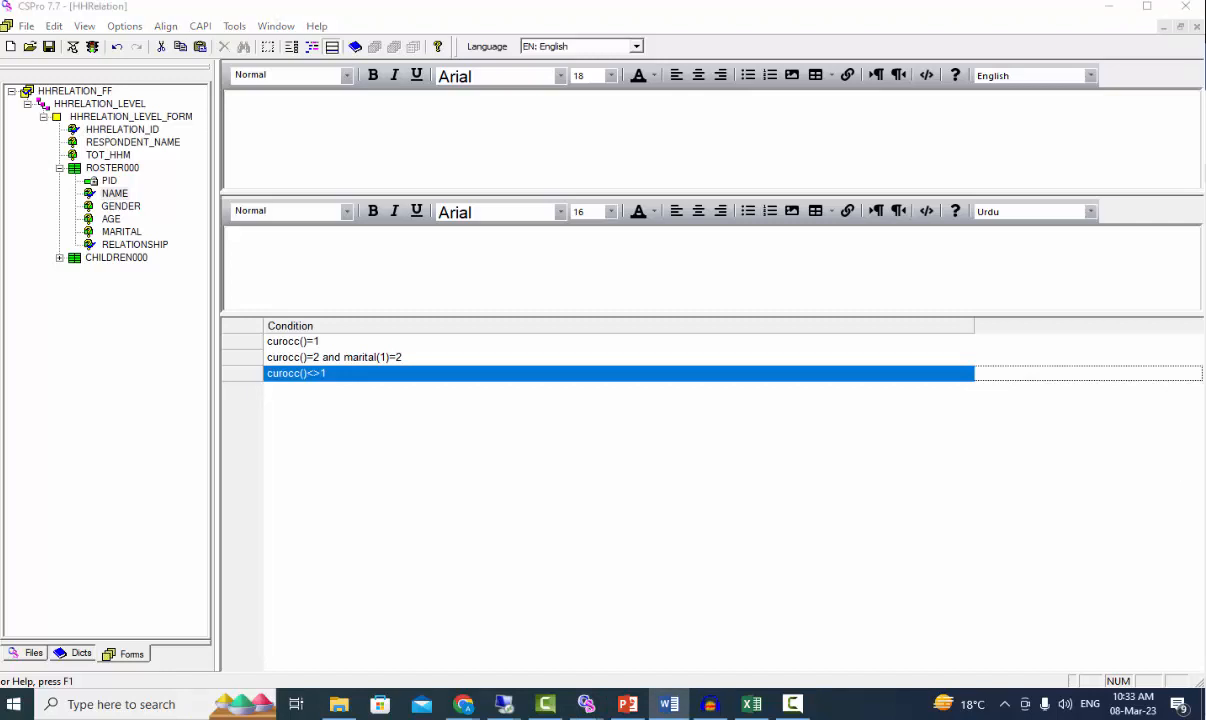
{"action": "left_click", "coordinate": [560, 113]}
{"action": "type", "text": "The name of the person who lives in this household?"}
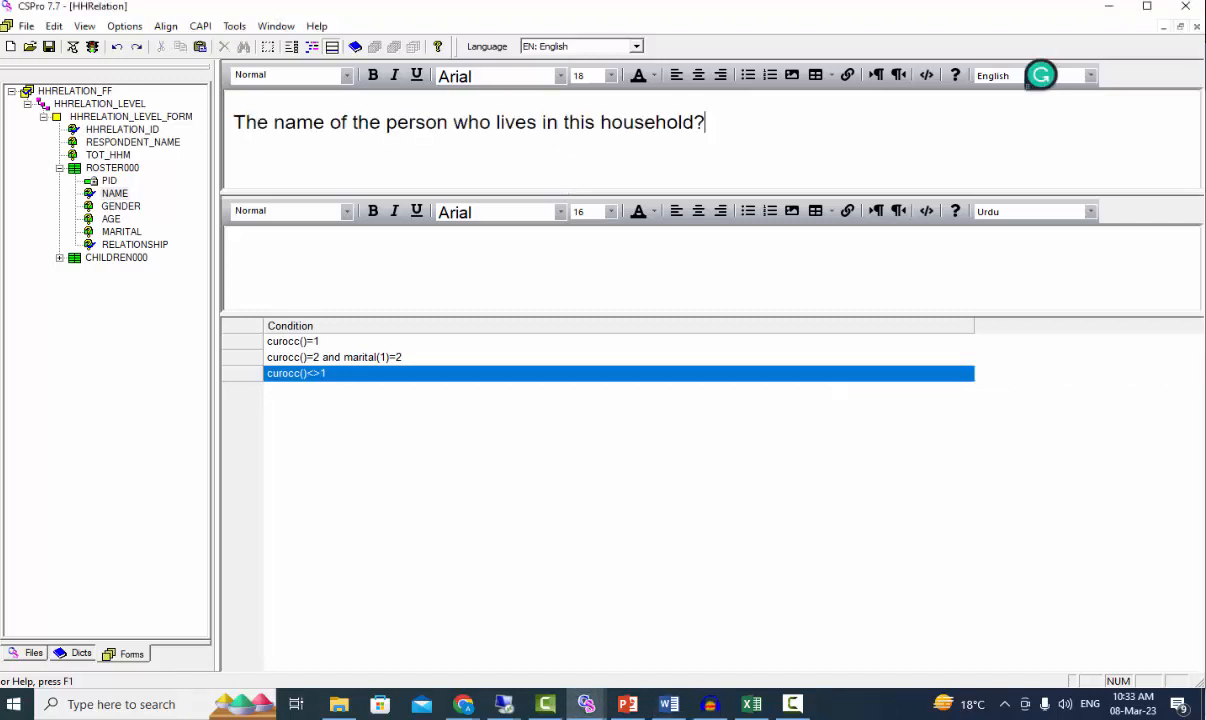
{"action": "key", "text": "alt+Tab"}
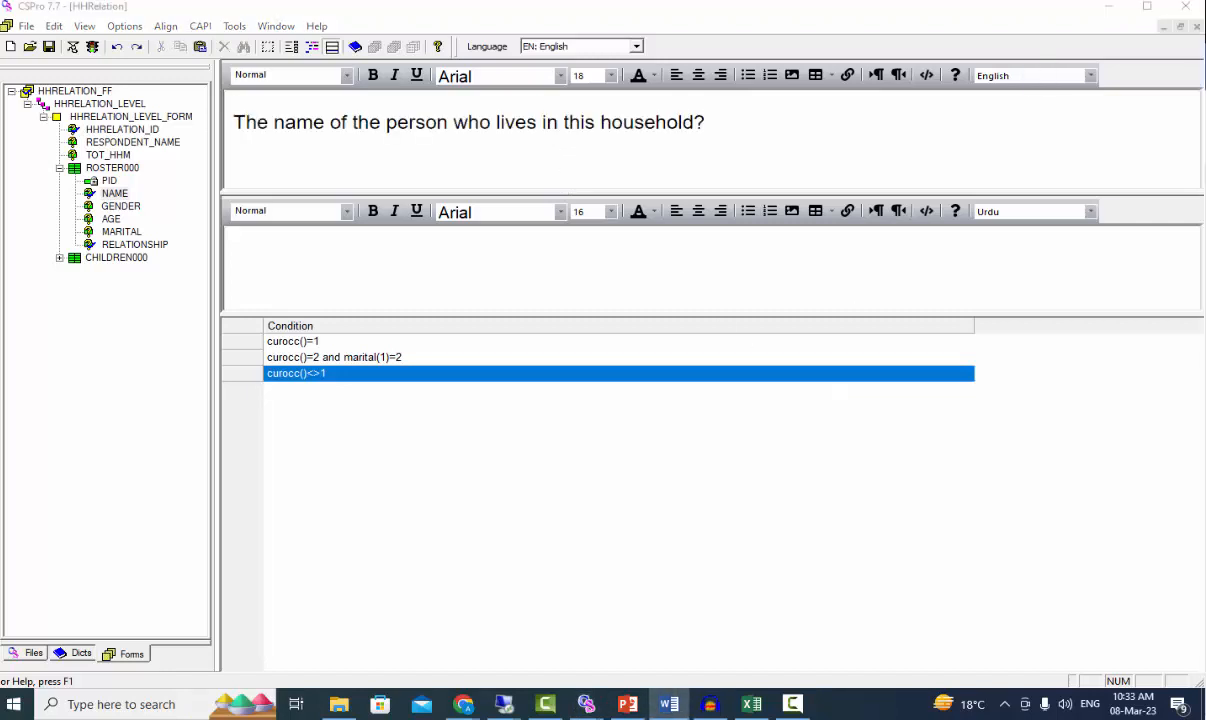
{"action": "key", "text": "alt+Tab"}
{"action": "left_click", "coordinate": [290, 240]}
{"action": "type", "text": "اس گھرانے میں رہنے والے دیگر افراد کے نام؟"}
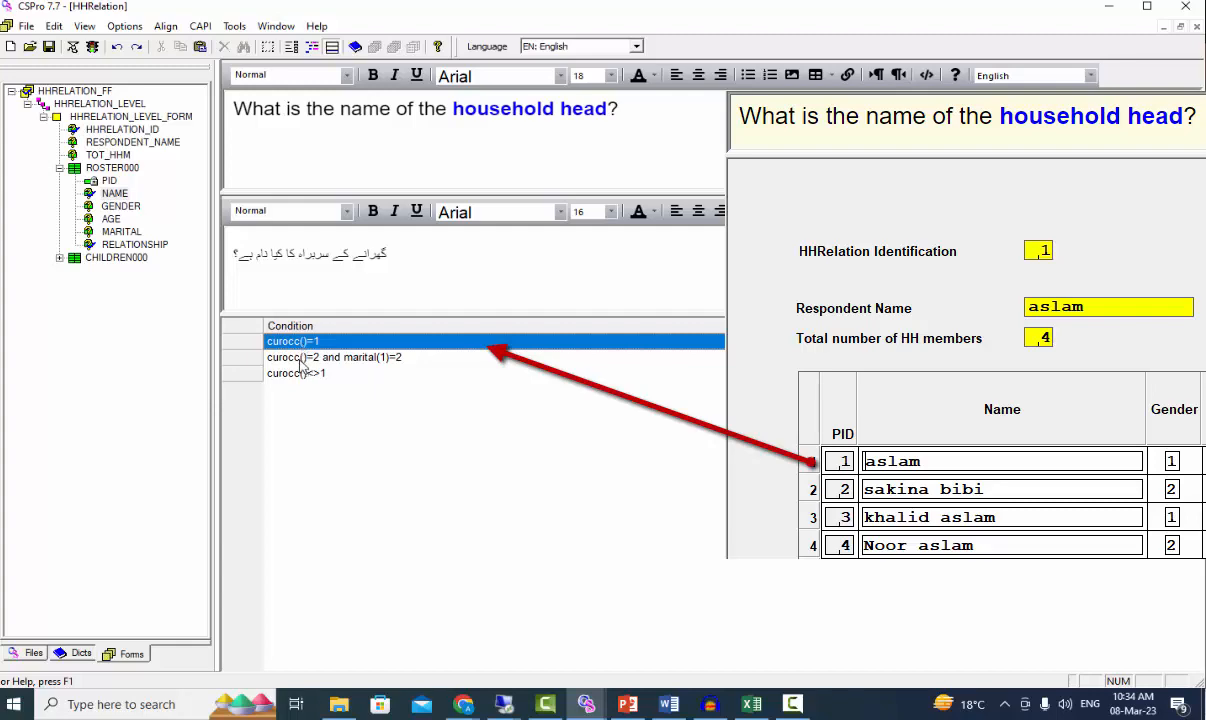
Review the question texts attached to the second and third NAME conditions
{"action": "left_click", "coordinate": [290, 356]}
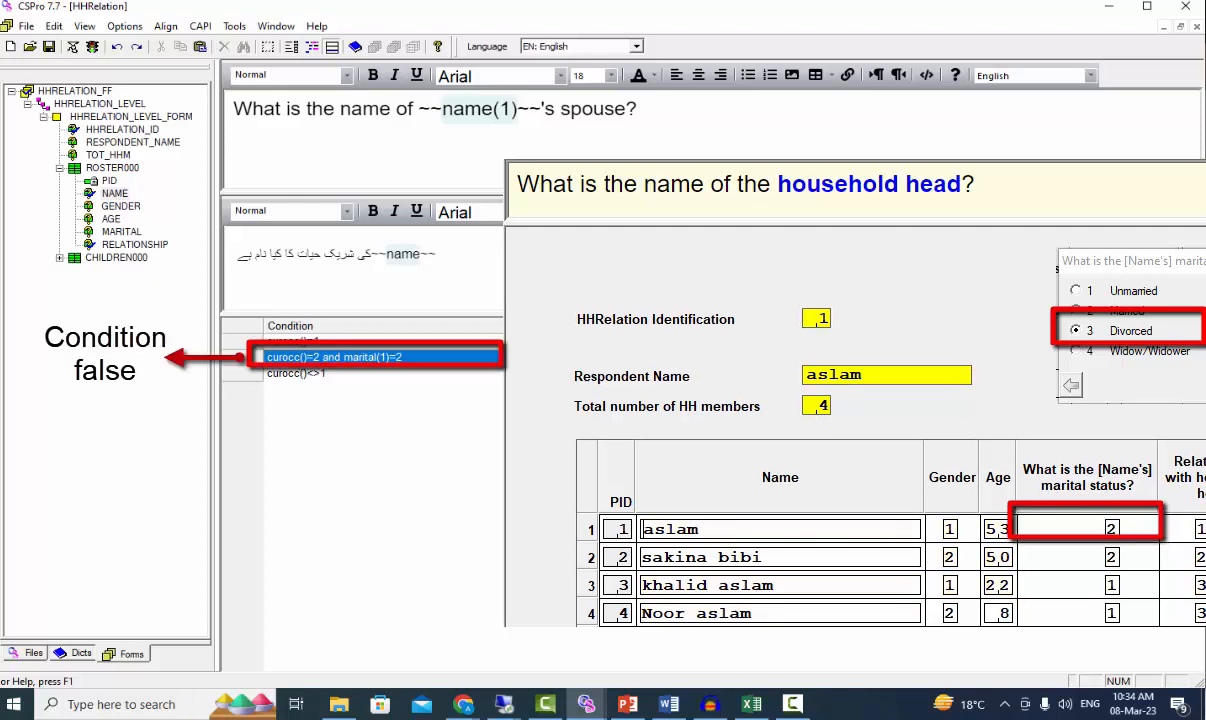
{"action": "left_click", "coordinate": [300, 374]}
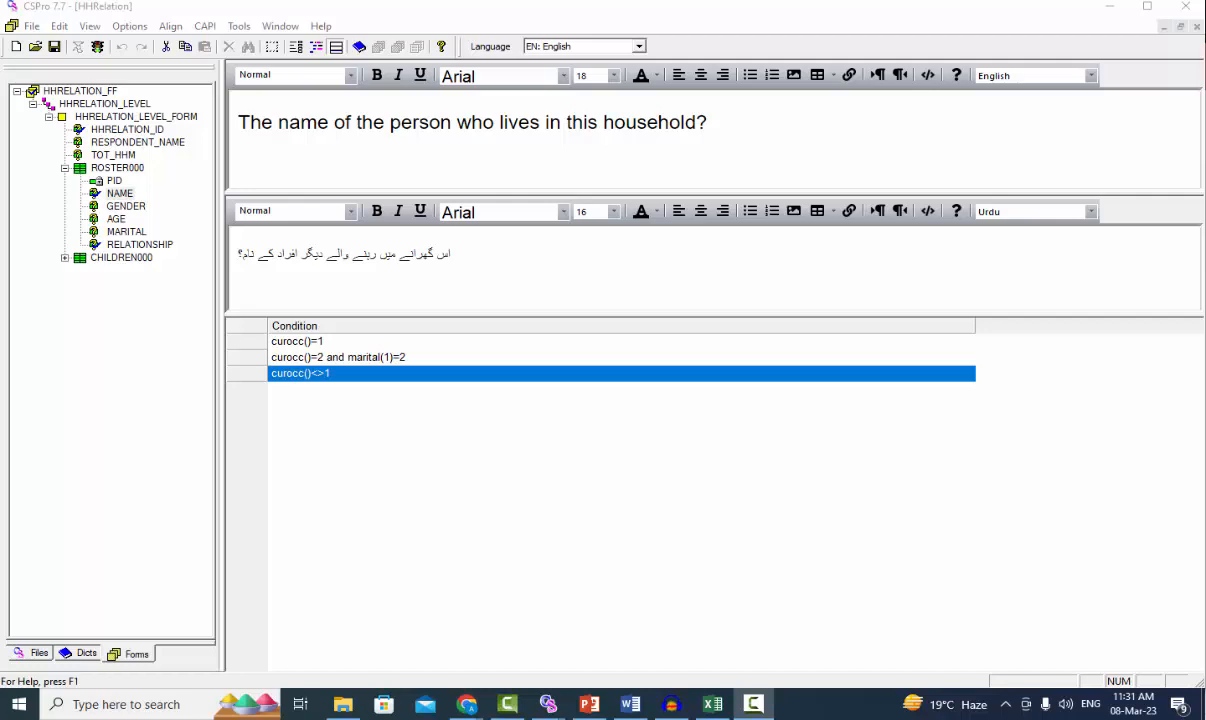
Open the logic of HHRELATION_FF and examine the global numeric variables getmaritalstatus and getoccurencenum
{"action": "left_click", "coordinate": [80, 92]}
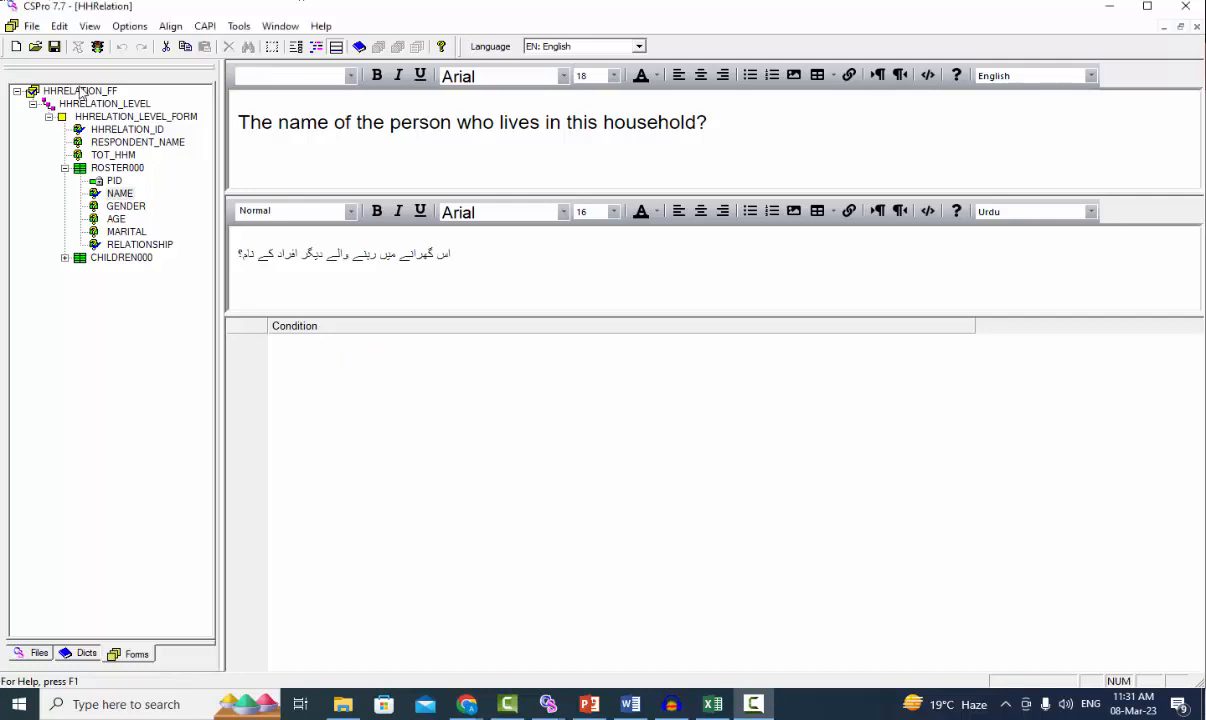
{"action": "left_click", "coordinate": [316, 47]}
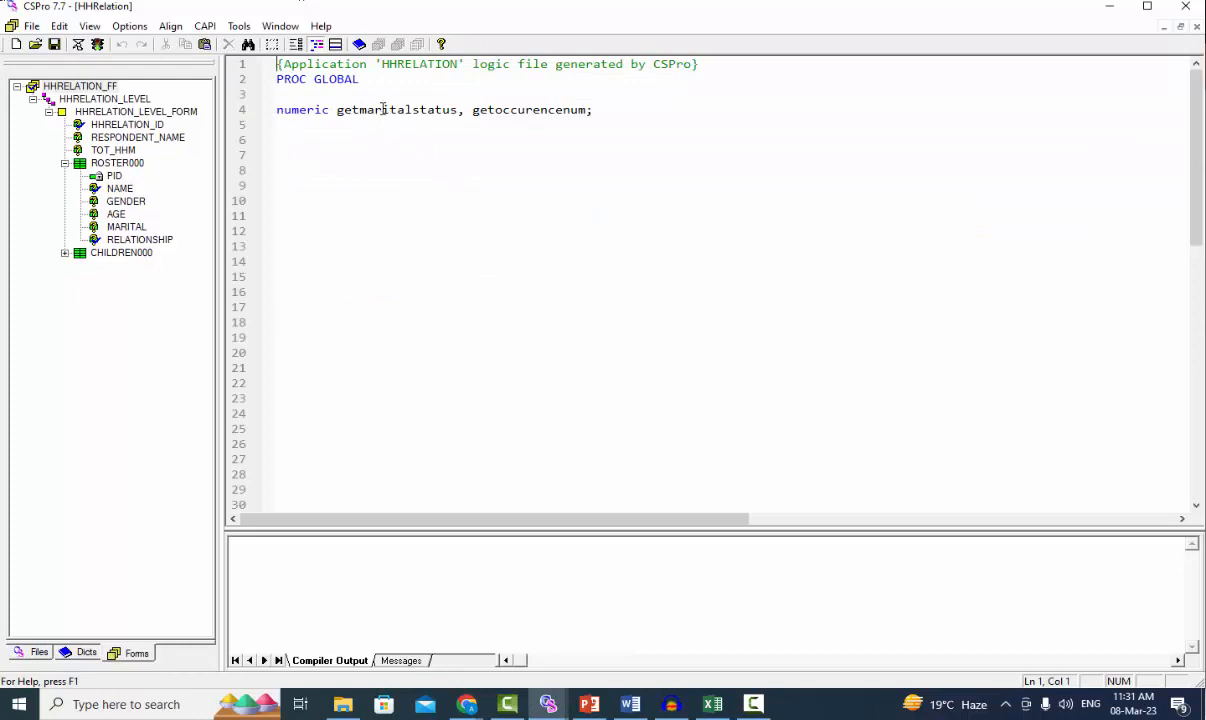
{"action": "double_click", "coordinate": [383, 110]}
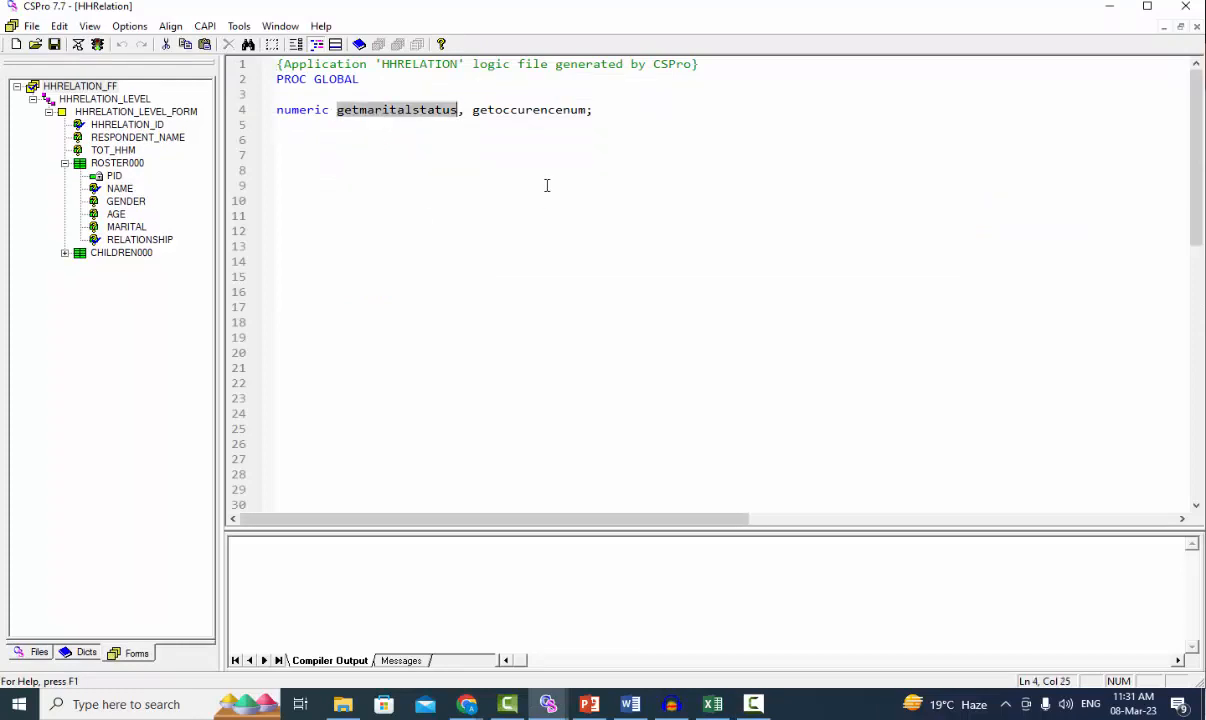
{"action": "double_click", "coordinate": [525, 109]}
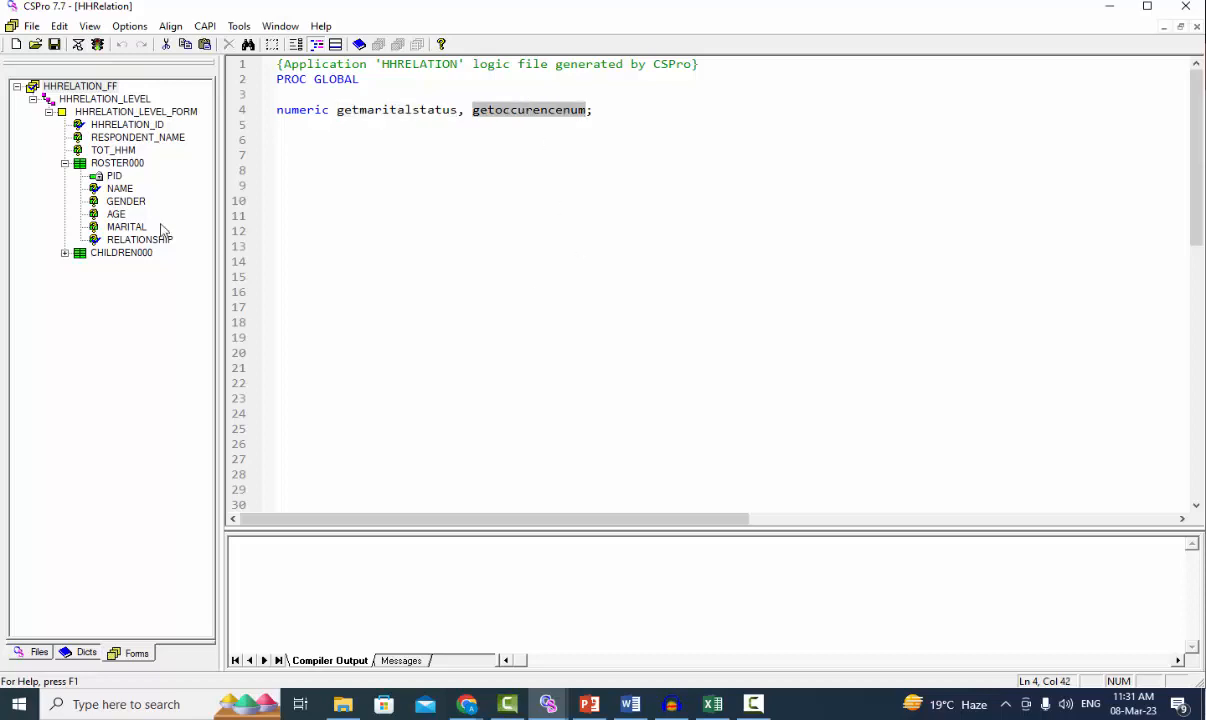
Examine the NAME field's onfocus logic, where getoccurencenum and getmaritalstatus are assigned
{"action": "left_click", "coordinate": [116, 190]}
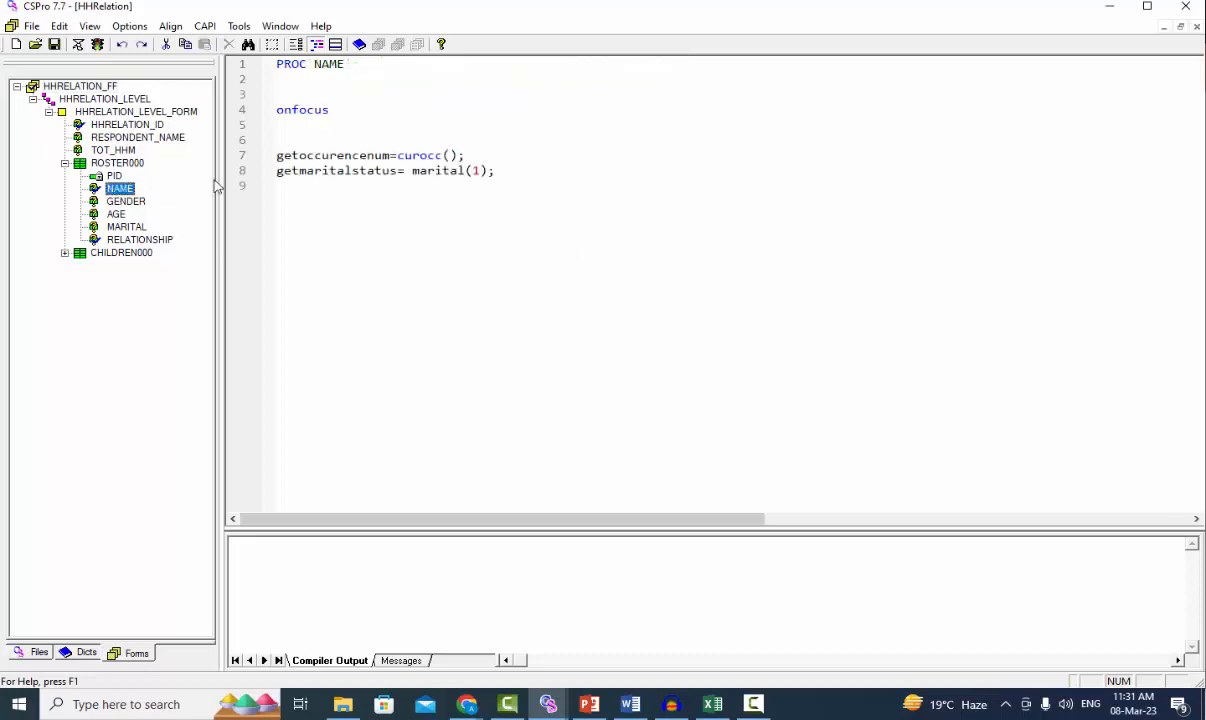
{"action": "left_click", "coordinate": [329, 110]}
{"action": "left_click", "coordinate": [252, 104], "text": "shift"}
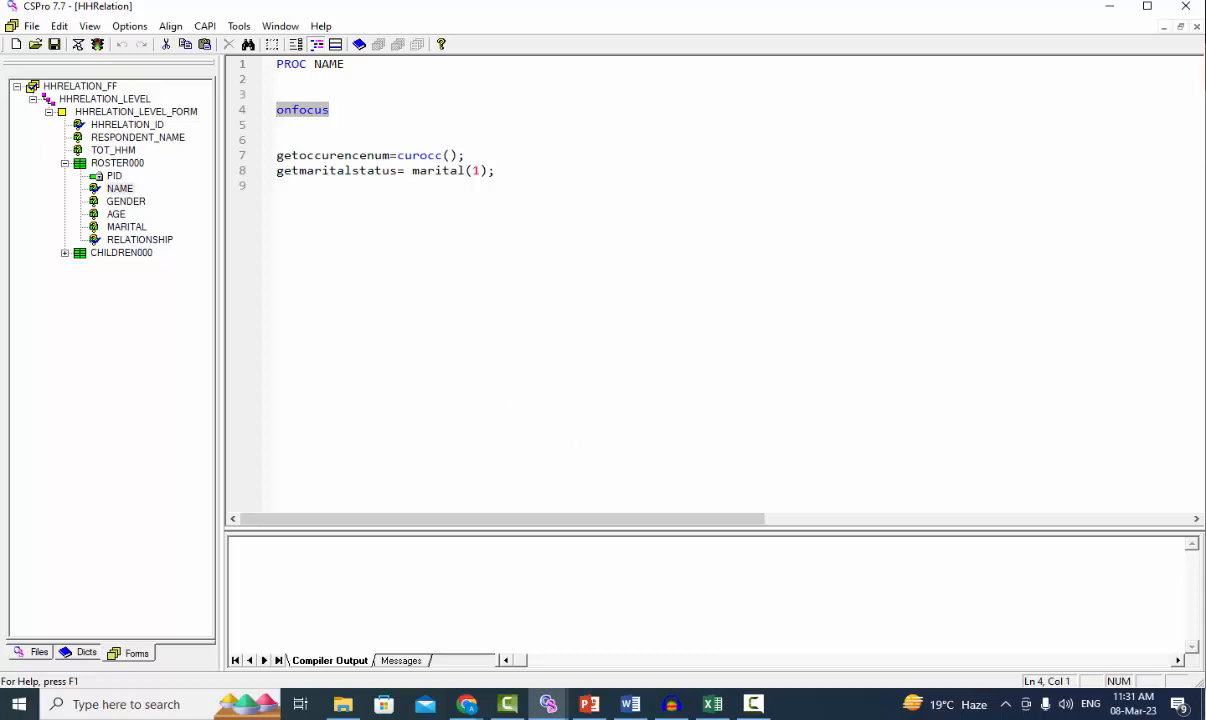
{"action": "double_click", "coordinate": [330, 157]}
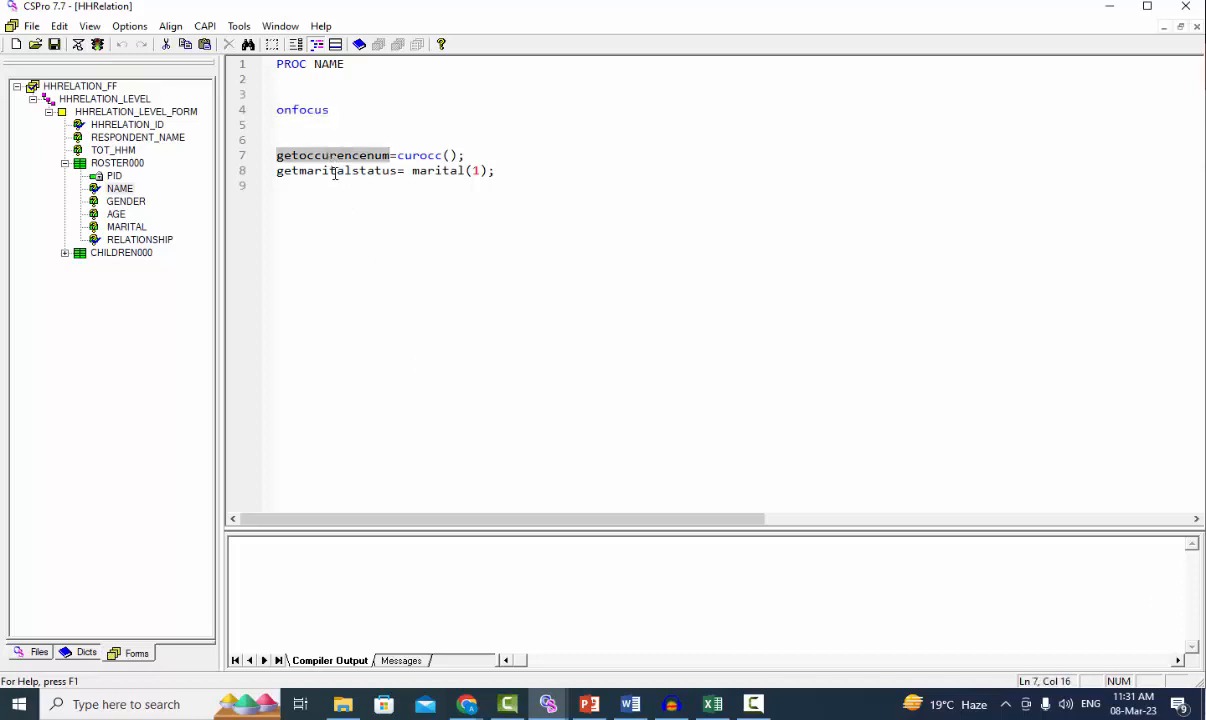
{"action": "double_click", "coordinate": [335, 172]}
Return to the NAME field's question text and its list of conditions
{"action": "mouse_move", "coordinate": [666, 708]}
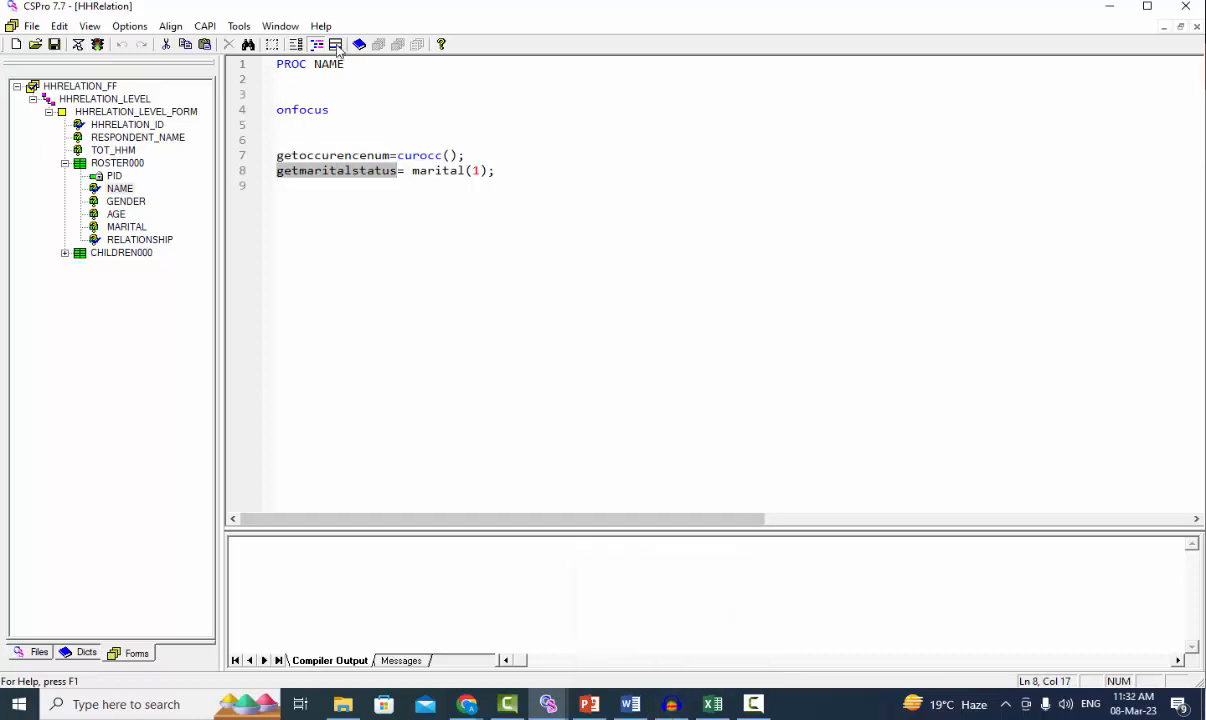
{"action": "left_click", "coordinate": [336, 45]}
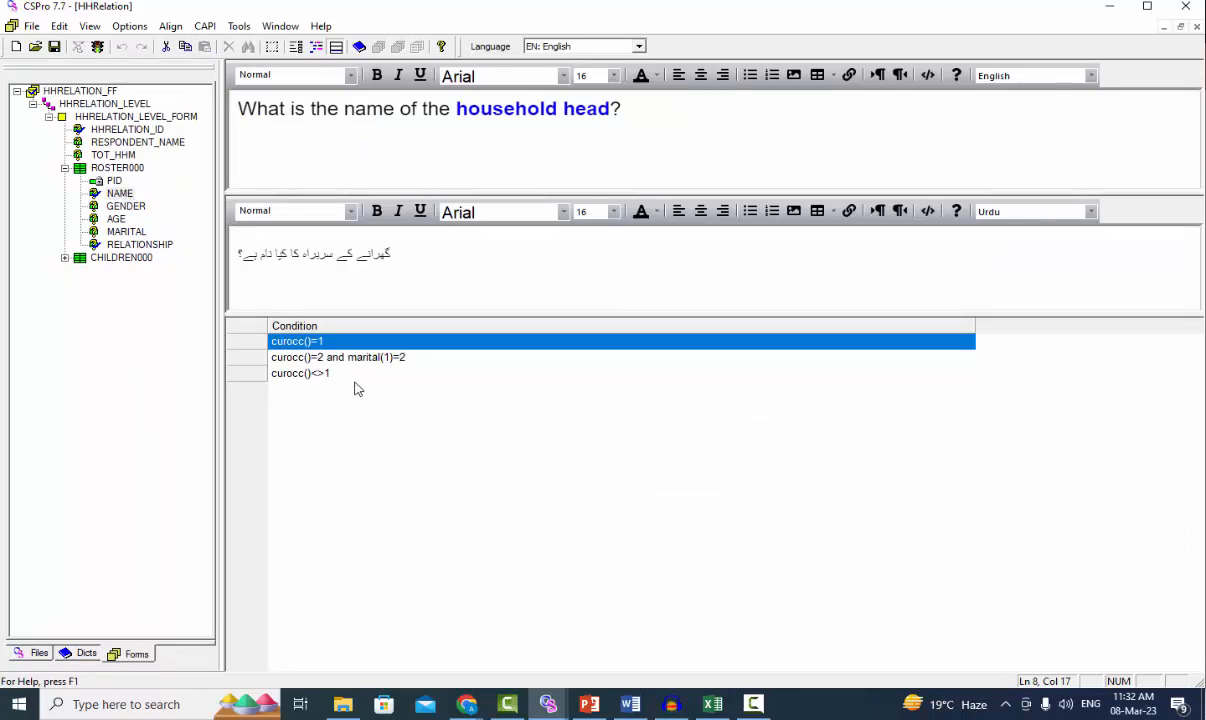
Set the first NAME condition, for the household head question, to getoccurencenum=1
{"action": "left_click", "coordinate": [338, 344]}
{"action": "type", "text": "g"}
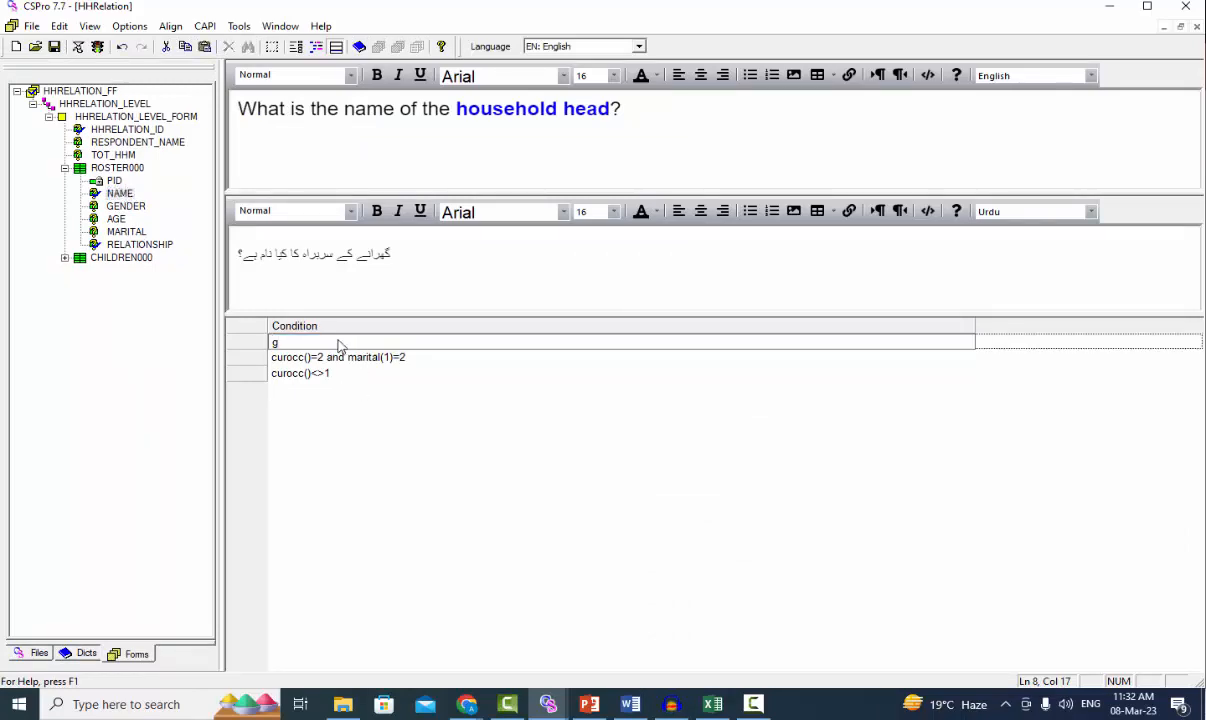
{"action": "type", "text": "etoccurencenum=1"}
Replace curocc() with getoccurencenum in the third NAME condition so that it reads getoccurencenum<>1
{"action": "key", "text": "Down"}
{"action": "key", "text": "Down"}
{"action": "key", "text": "F2"}
{"action": "key", "text": "shift+Right"}
{"action": "key", "text": "shift+Right"}
{"action": "key", "text": "shift+Right"}
{"action": "key", "text": "shift+Right"}
{"action": "key", "text": "shift+Right"}
{"action": "key", "text": "shift+Right"}
{"action": "key", "text": "shift+Right"}
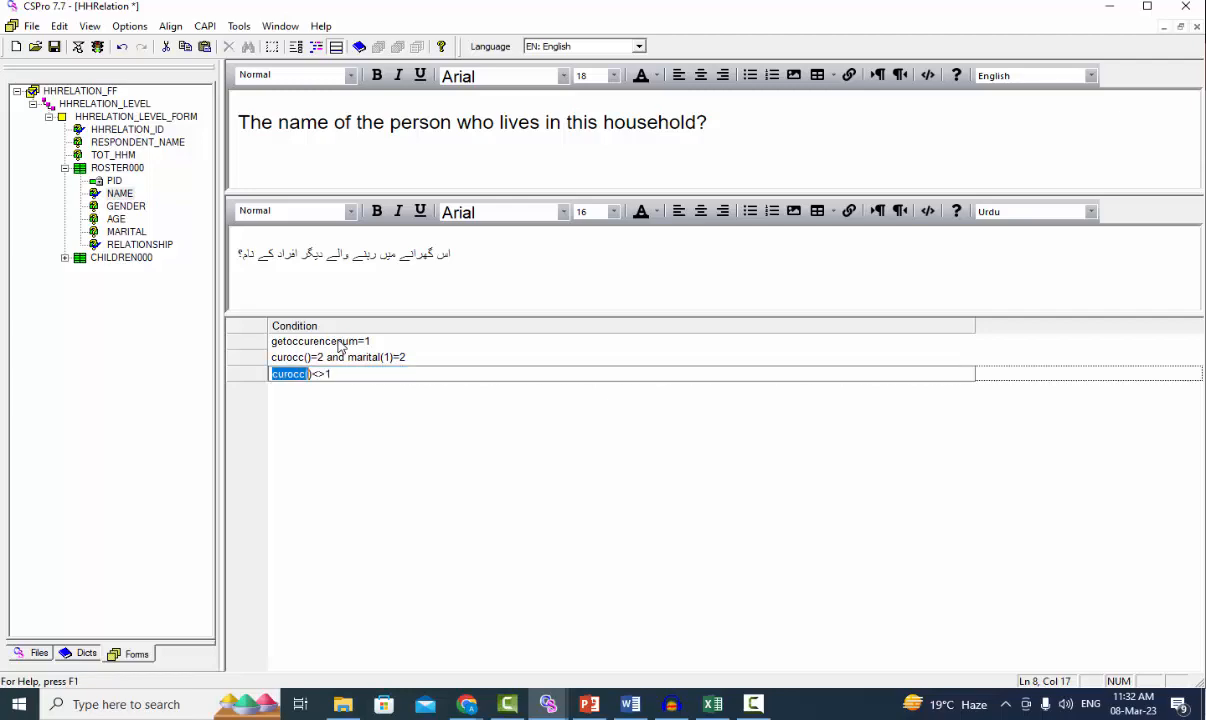
{"action": "type", "text": "getoccurencenum"}
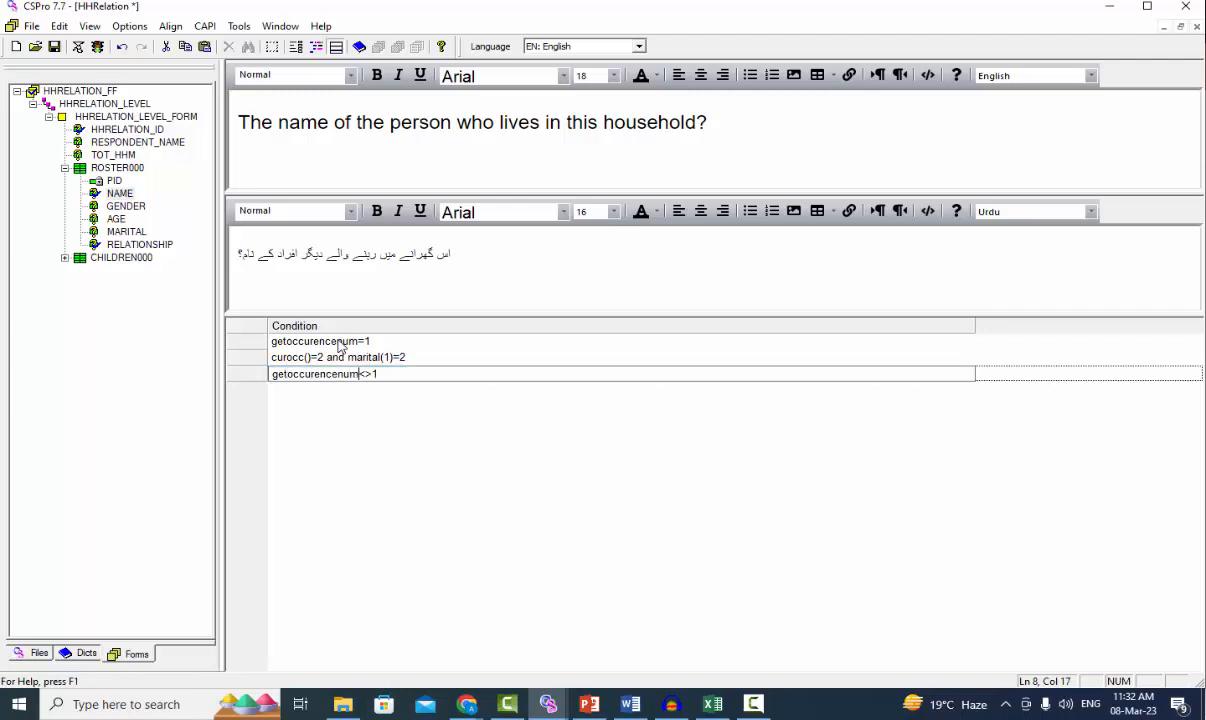
Replace curocc() with getoccurencenum in the second NAME condition, the one for the spouse question
{"action": "key", "text": "Up"}
{"action": "key", "text": "F2"}
{"action": "key", "text": "shift+Right"}
{"action": "key", "text": "shift+Right"}
{"action": "key", "text": "shift+Right"}
{"action": "key", "text": "shift+Right"}
{"action": "key", "text": "shift+Right"}
{"action": "key", "text": "shift+Right"}
{"action": "key", "text": "shift+Right"}
{"action": "key", "text": "shift+Right"}
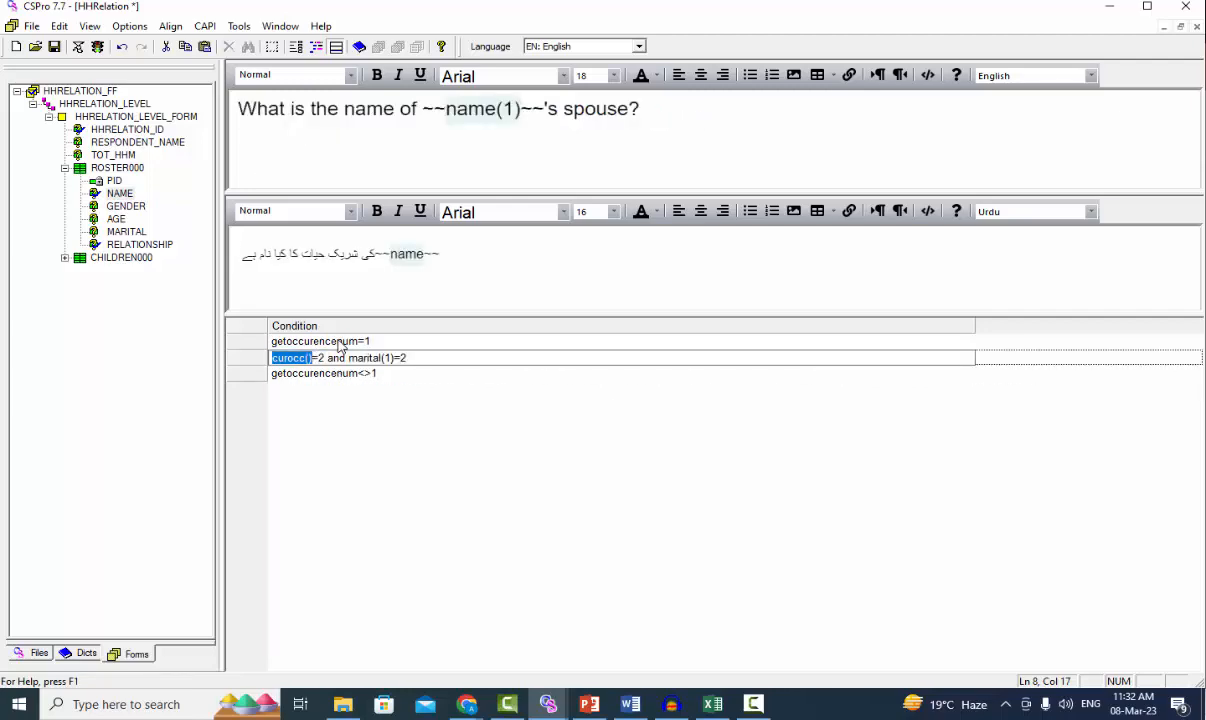
{"action": "type", "text": "getoccurencenum"}
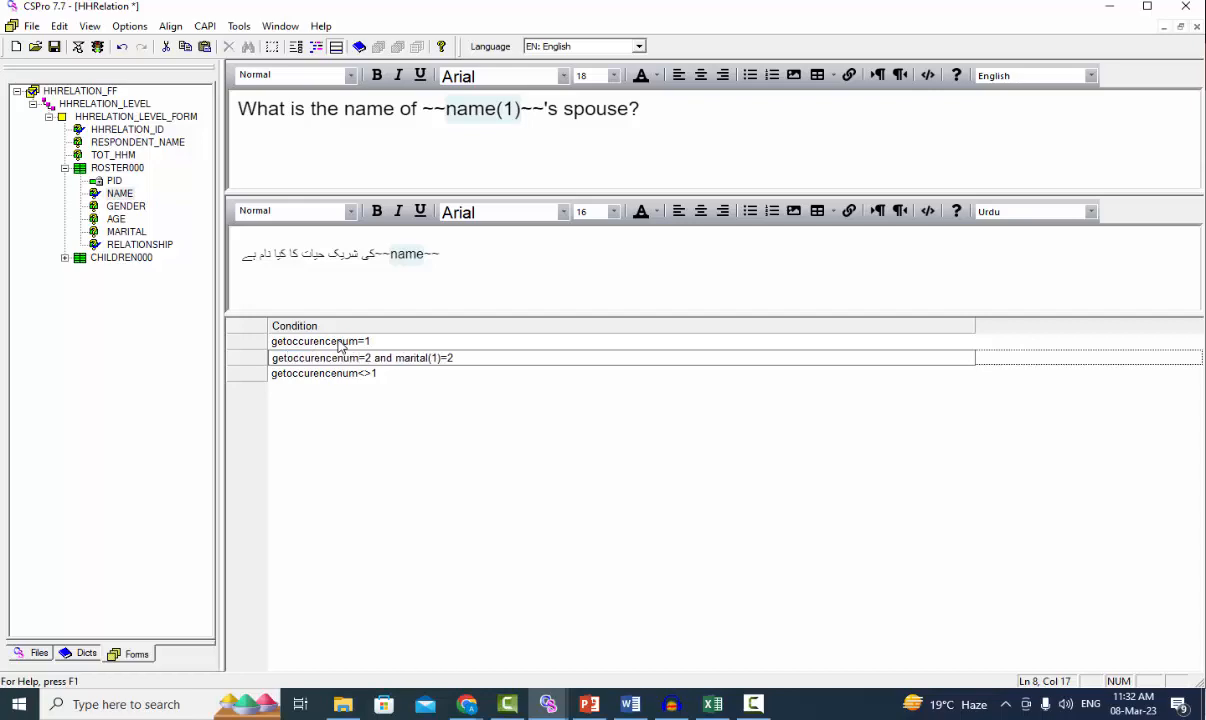
Replace marital(1) with getmaritalstatus in the spouse condition, making it getoccurencenum=2 and getmaritalstatus=2, and save the application
{"action": "key", "text": "Right"}
{"action": "key", "text": "Right"}
{"action": "key", "text": "Right"}
{"action": "key", "text": "Right"}
{"action": "key", "text": "Right"}
{"action": "key", "text": "Right"}
{"action": "key", "text": "Right"}
{"action": "key", "text": "shift+Right"}
{"action": "key", "text": "shift+Right"}
{"action": "key", "text": "shift+Right"}
{"action": "key", "text": "shift+Right"}
{"action": "key", "text": "shift+Right"}
{"action": "key", "text": "shift+Right"}
{"action": "key", "text": "shift+Right"}
{"action": "key", "text": "shift+Right"}
{"action": "key", "text": "shift+Right"}
{"action": "key", "text": "shift+Right"}
{"action": "type", "text": "getmaritalstatus"}
{"action": "key", "text": "Down"}
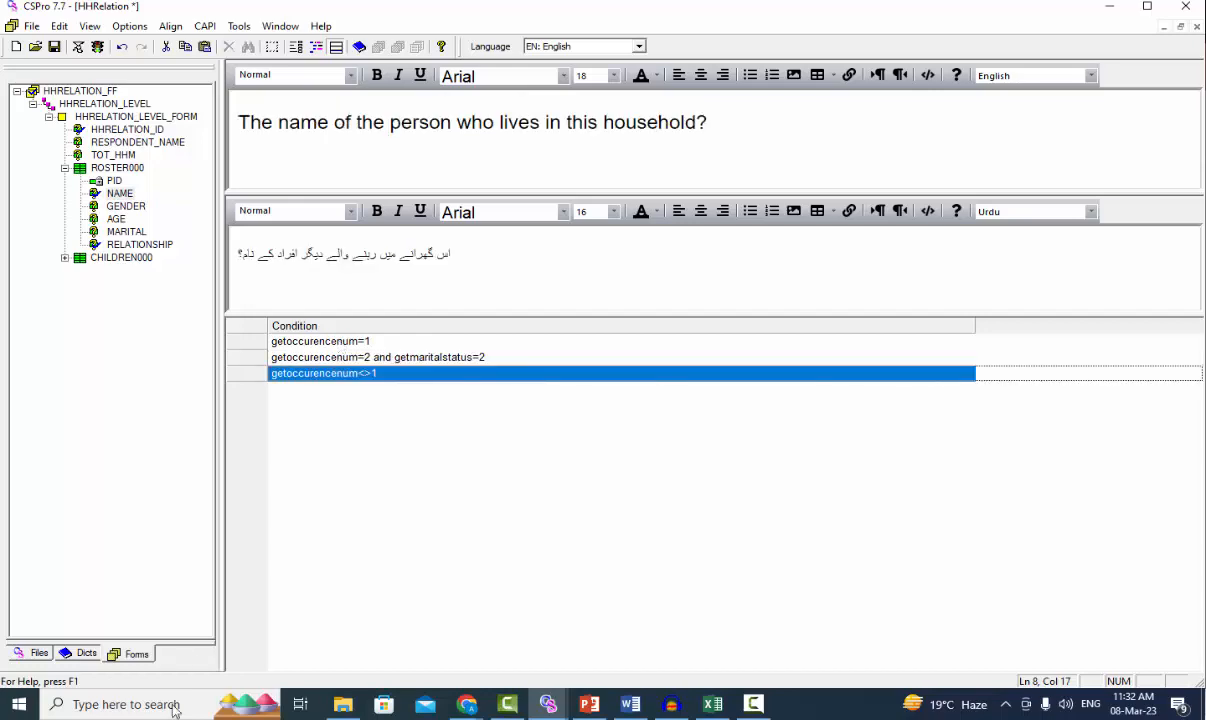
{"action": "left_click", "coordinate": [54, 46]}
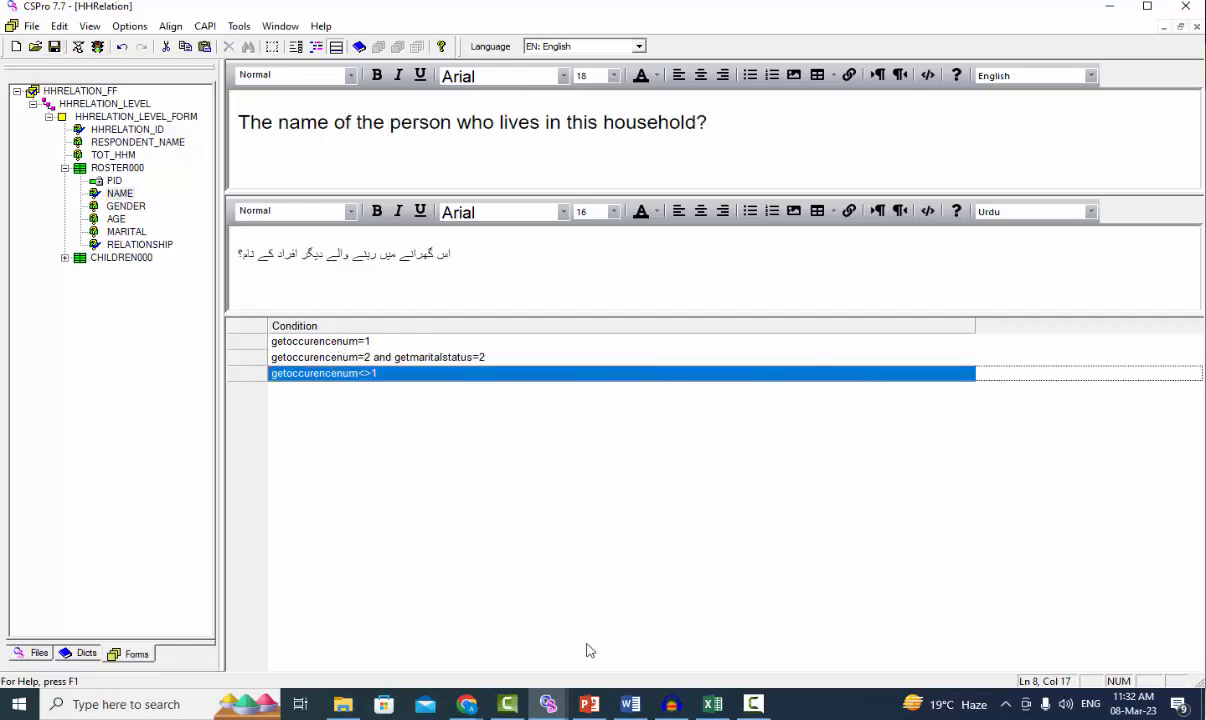